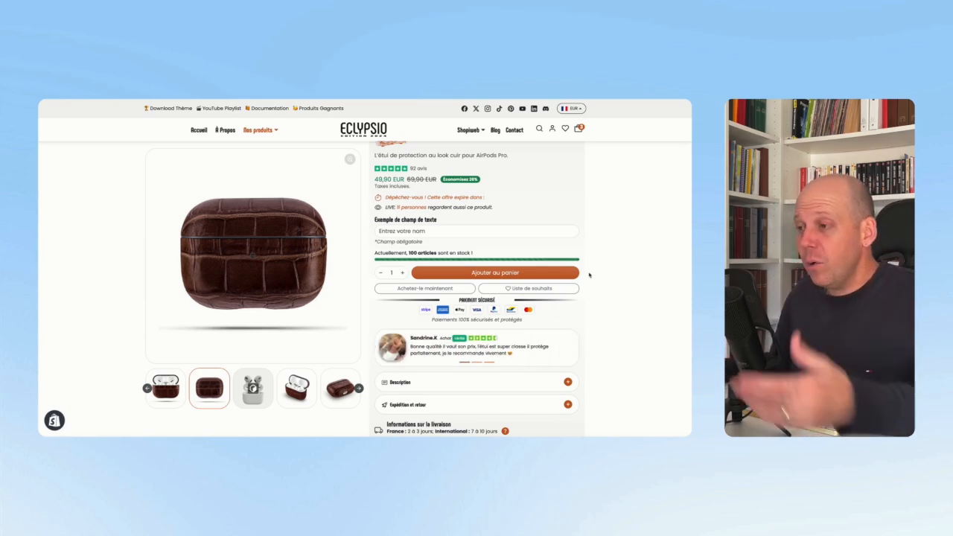
pyautogui.scroll(-1, 506, 263)
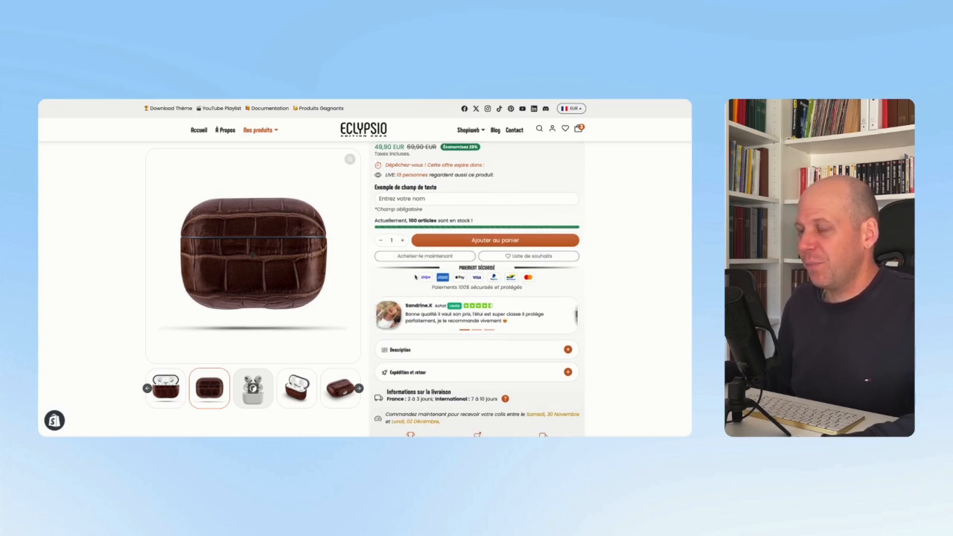
pyautogui.scroll(1, 402, 276)
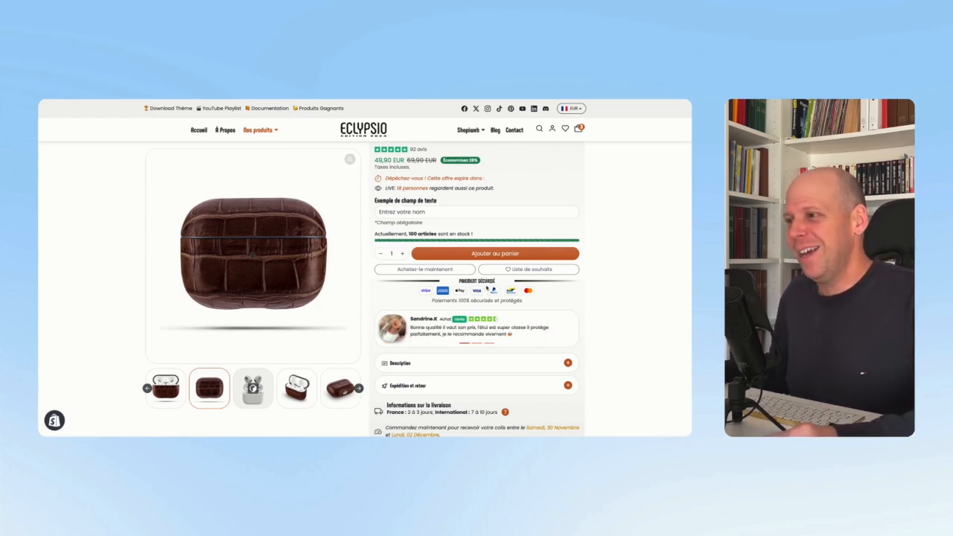
pyautogui.scroll(1, 477, 290)
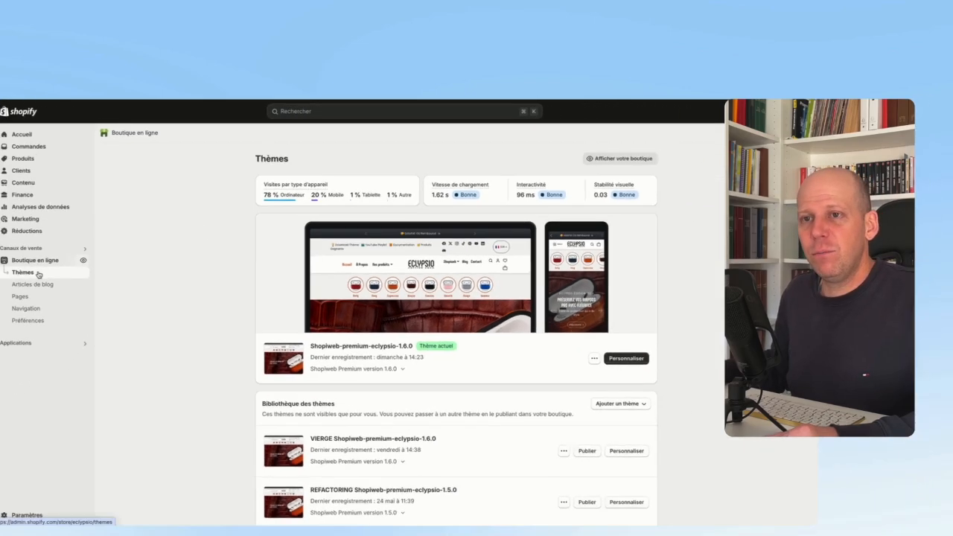
# - Open the current Shopiweb-premium-eclypsio-1.6.0 theme for customization and load the default product template
pyautogui.click(541, 306)
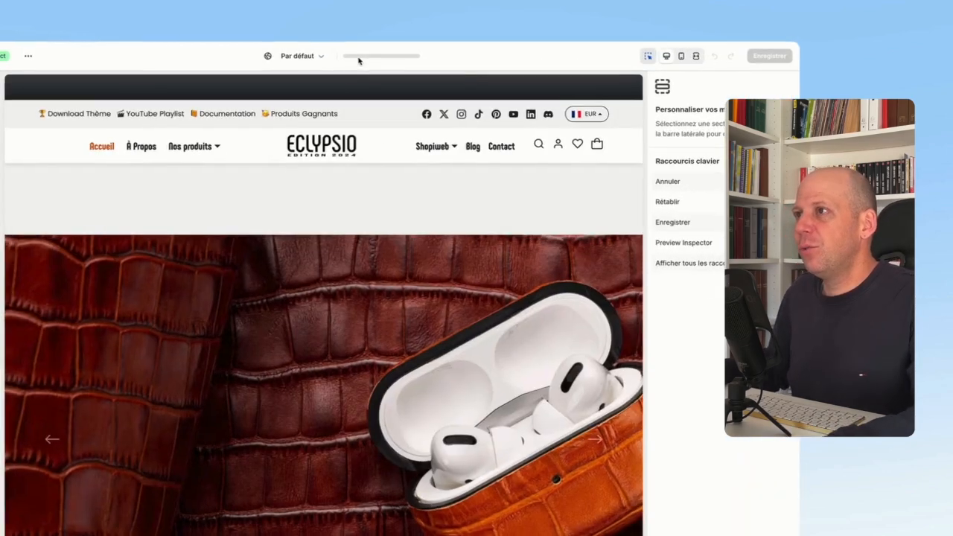
pyautogui.click(372, 62)
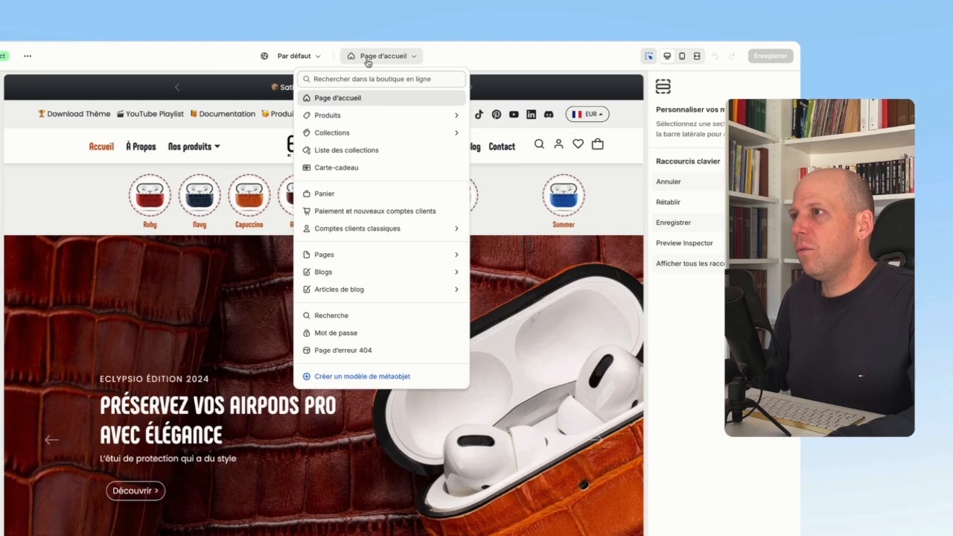
pyautogui.click(360, 116)
pyautogui.click(358, 140)
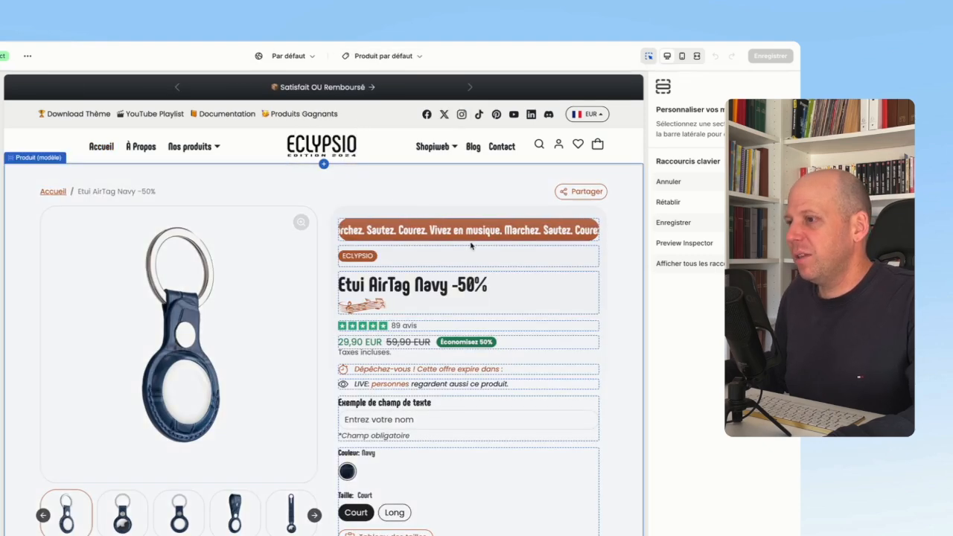
# - Expand the Produit (modèle) section and look through its list of blocks
pyautogui.scroll(-2, 462, 247)
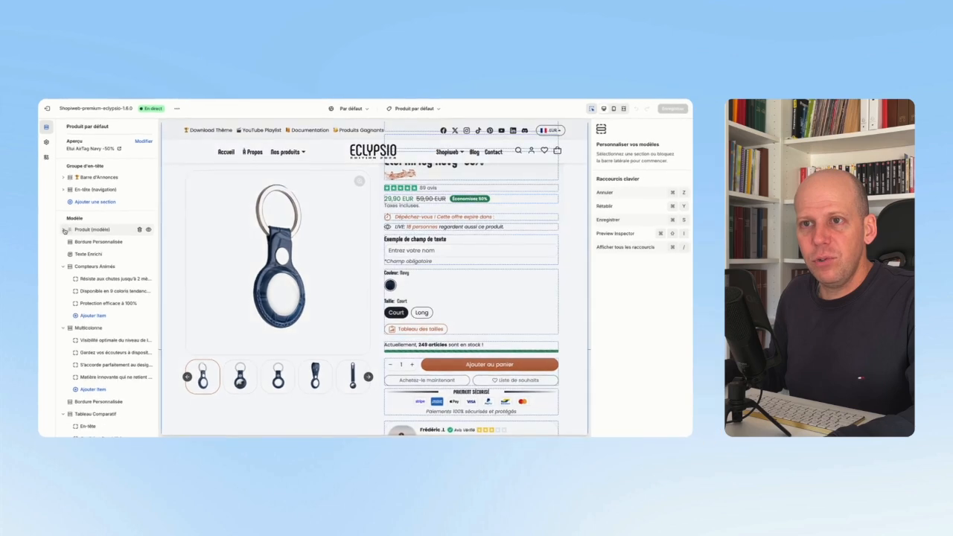
pyautogui.click(63, 230)
pyautogui.scroll(-5, 74, 232)
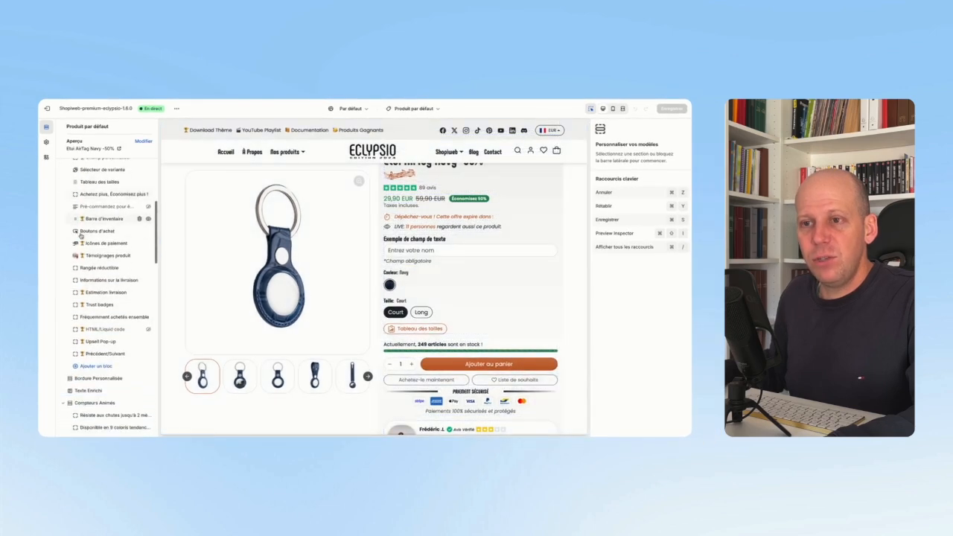
pyautogui.scroll(5, 80, 235)
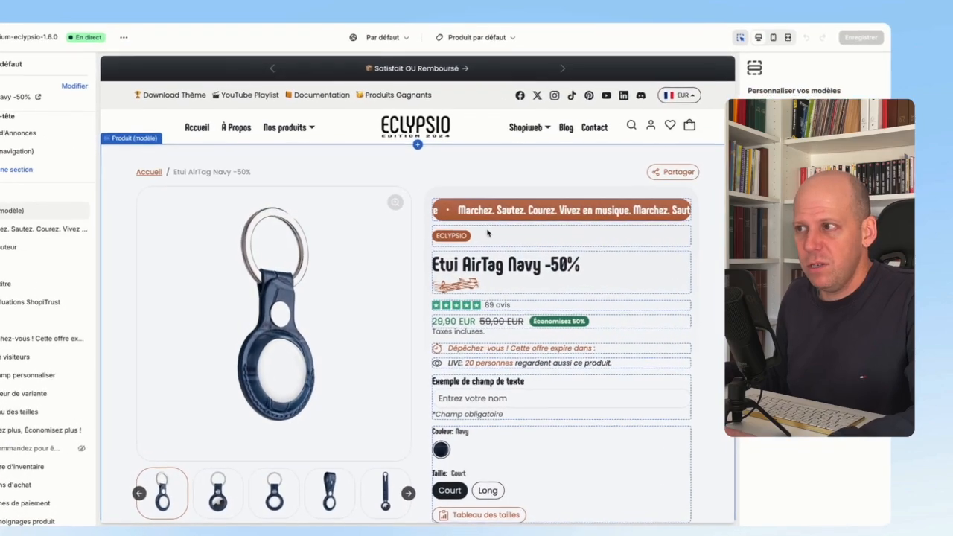
# - Remove the existing Icônes de paiement block below the purchase buttons on the product page
pyautogui.scroll(-2, 492, 233)
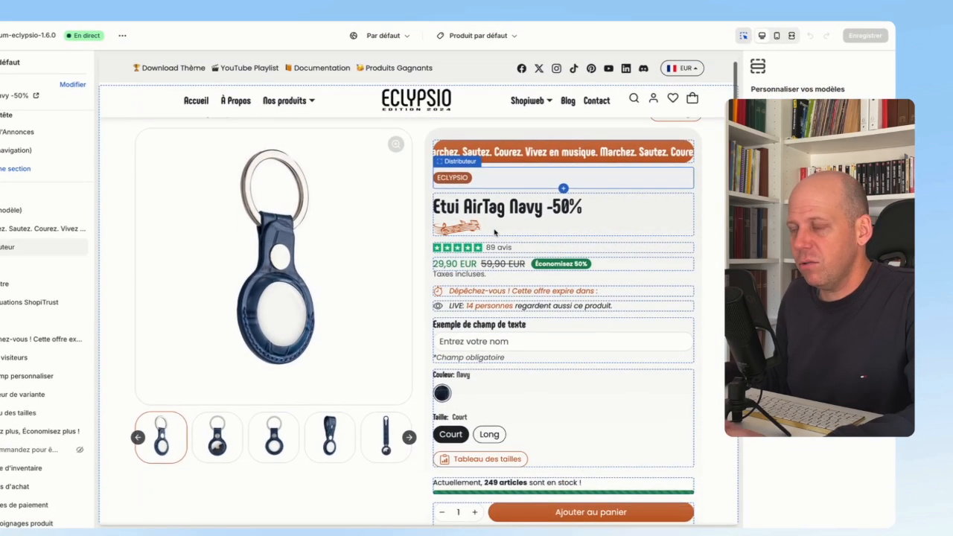
pyautogui.scroll(-3, 439, 240)
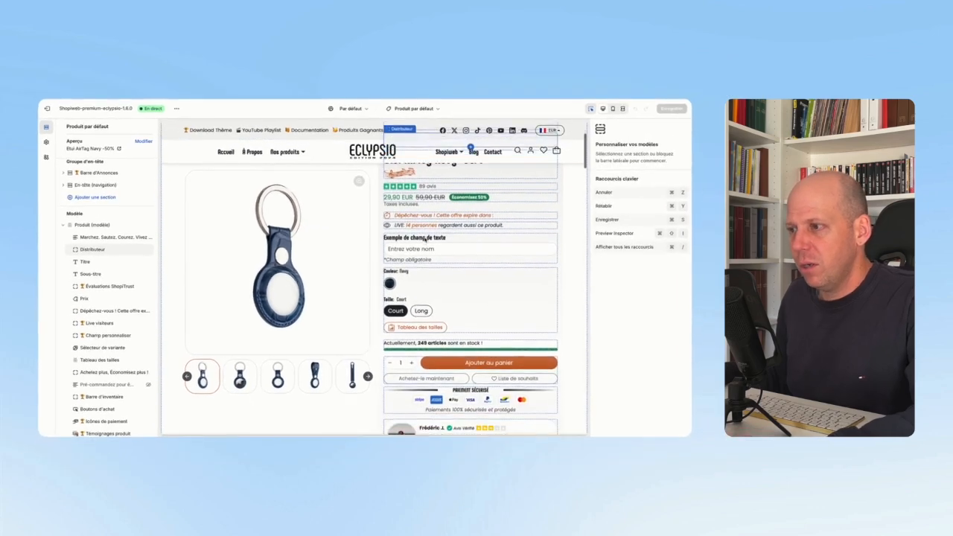
pyautogui.scroll(-3, 450, 242)
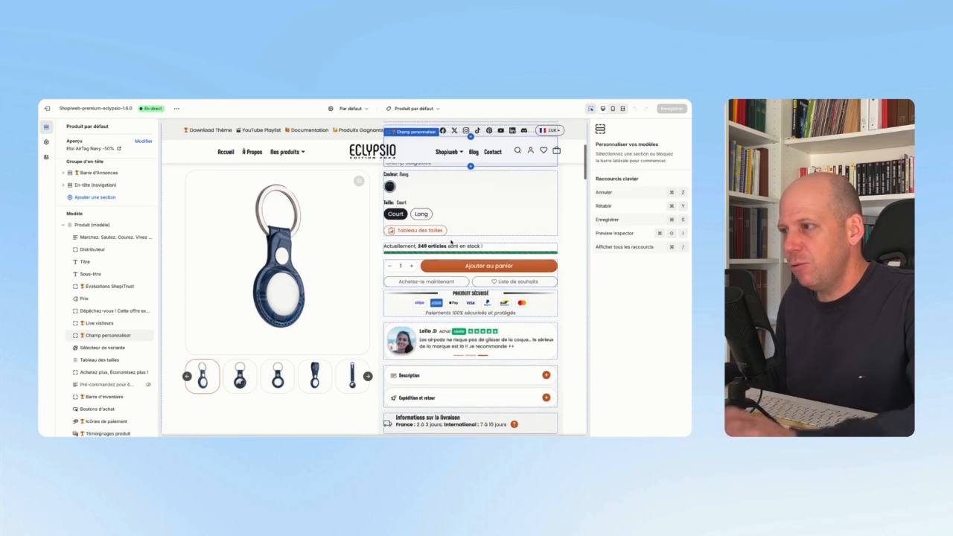
pyautogui.scroll(-1, 451, 241)
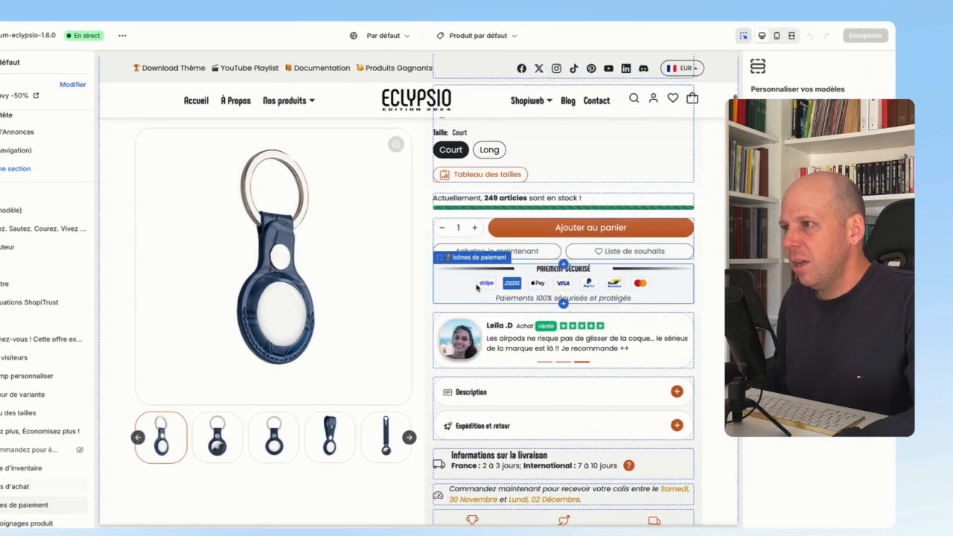
pyautogui.click(471, 287)
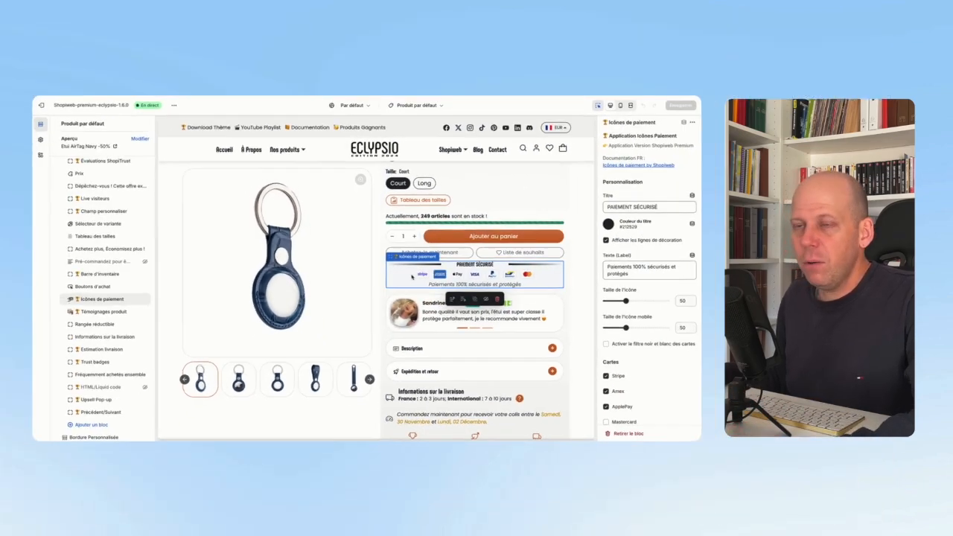
pyautogui.scroll(4, 417, 253)
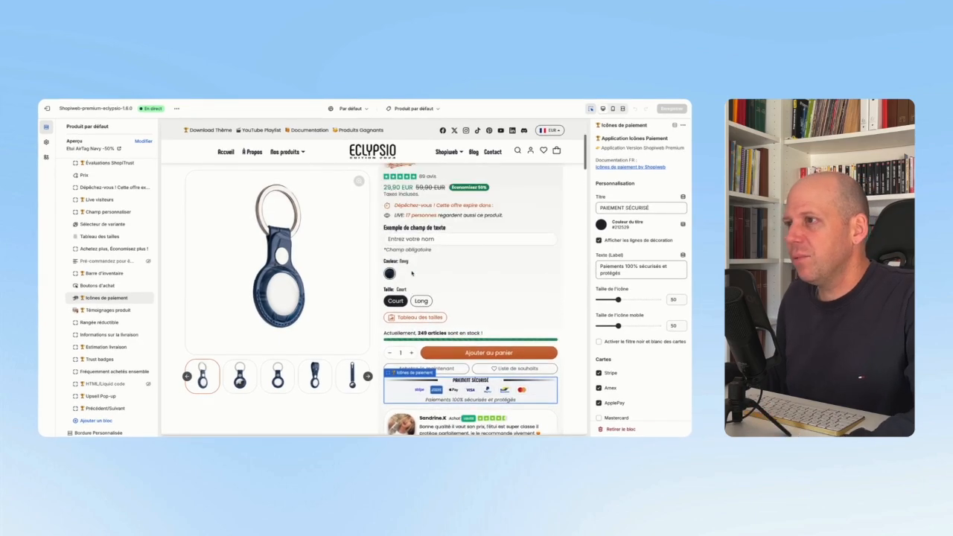
pyautogui.scroll(-5, 484, 159)
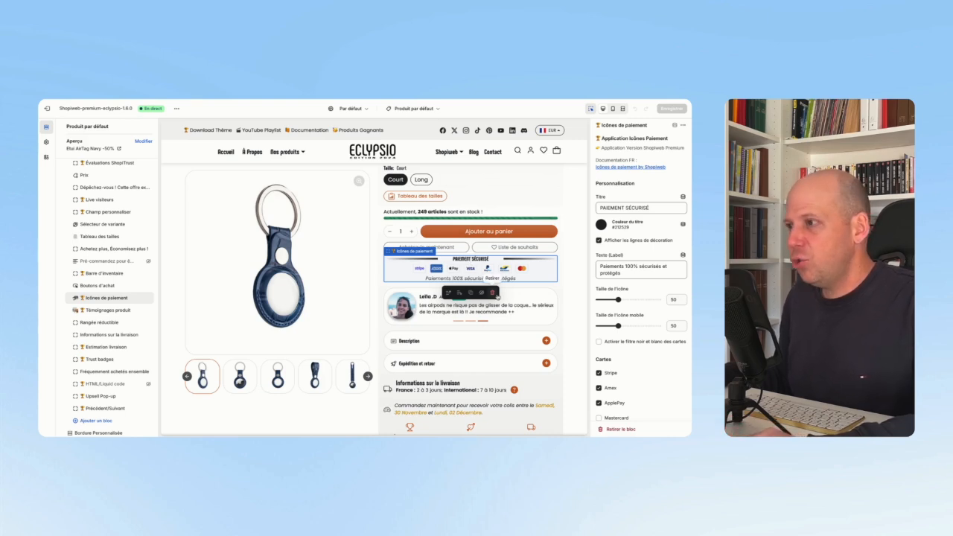
pyautogui.click(491, 292)
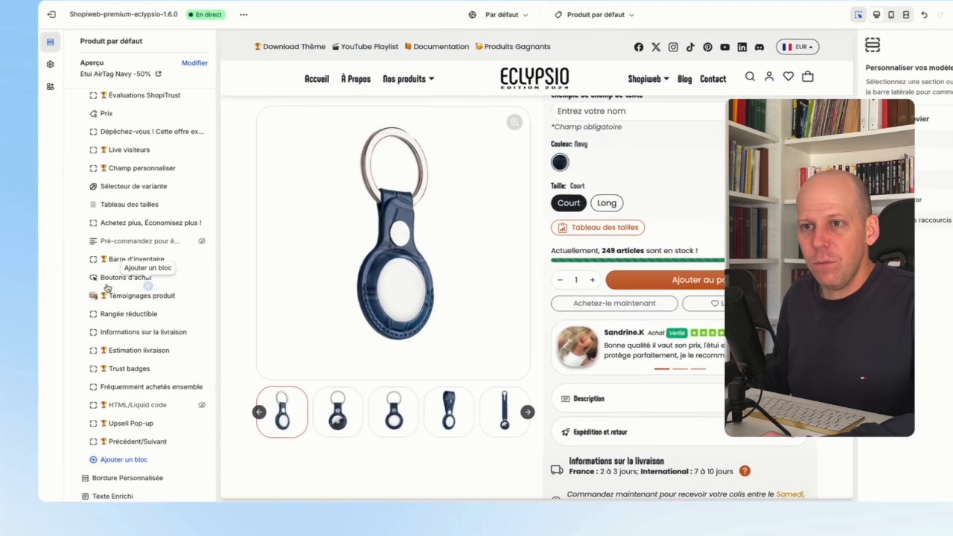
# - Add an Icônes de paiement block directly after Boutons d'achat and change its title to "PAIEMENT 100% SÉCURISÉ"
pyautogui.click(149, 285)
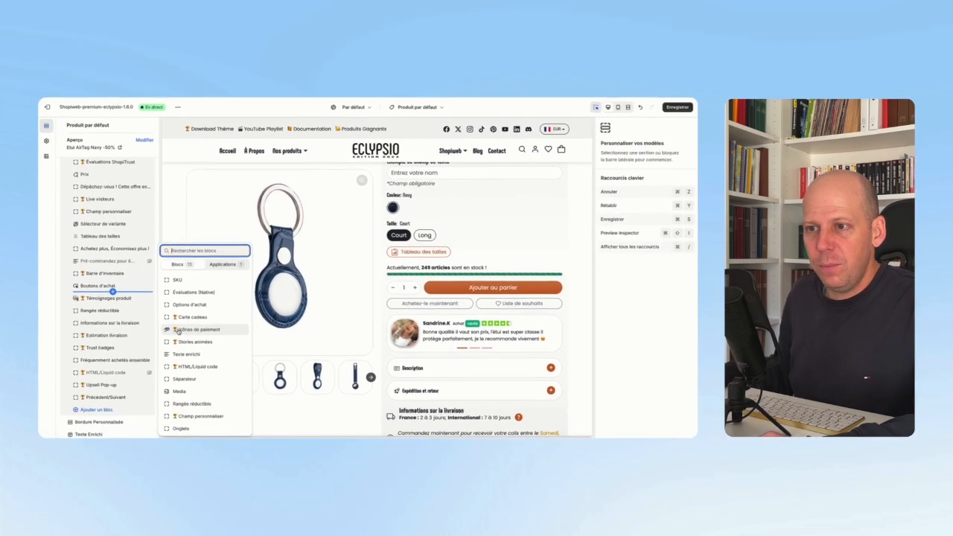
pyautogui.click(183, 329)
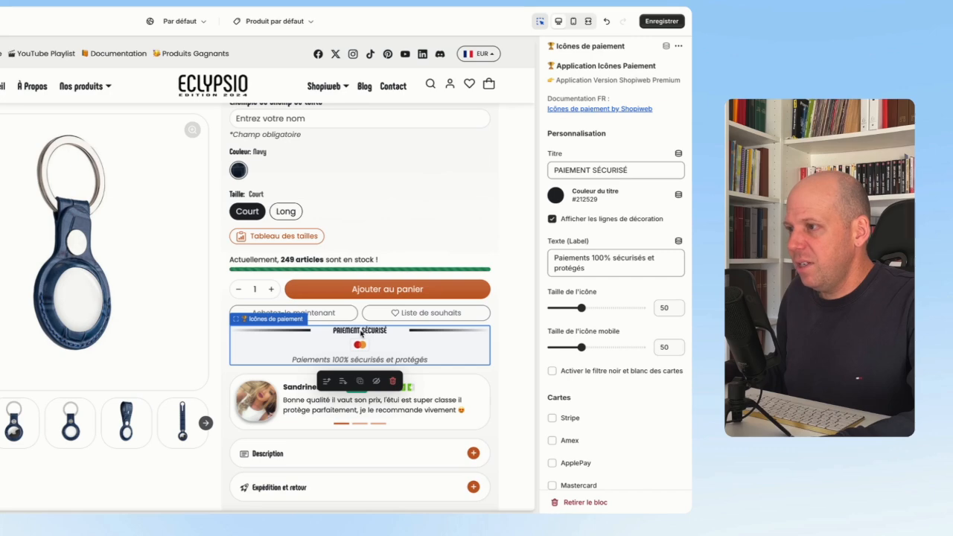
pyautogui.click(602, 171)
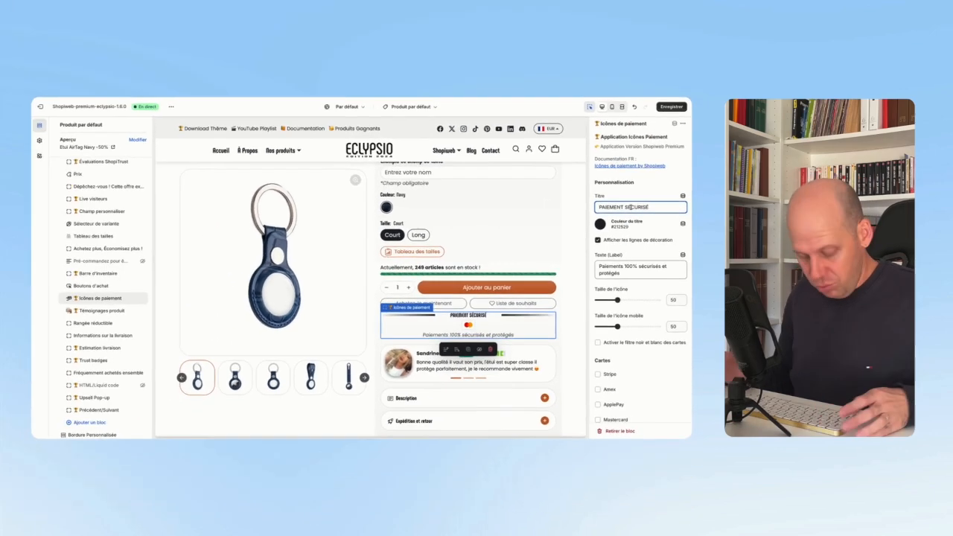
pyautogui.write('100')
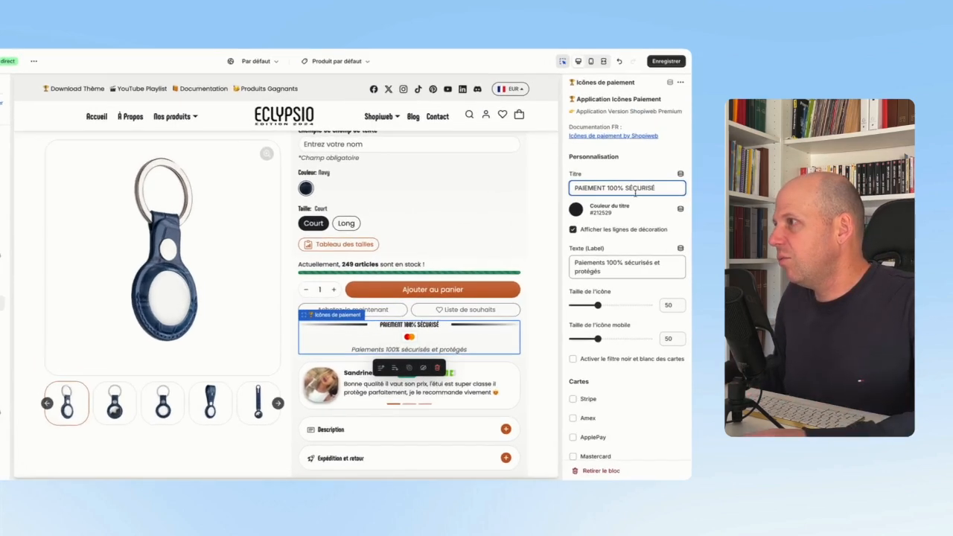
# - Try the title colour #C45F26, return it to #212529, and switch the decoration lines back on
pyautogui.click(556, 197)
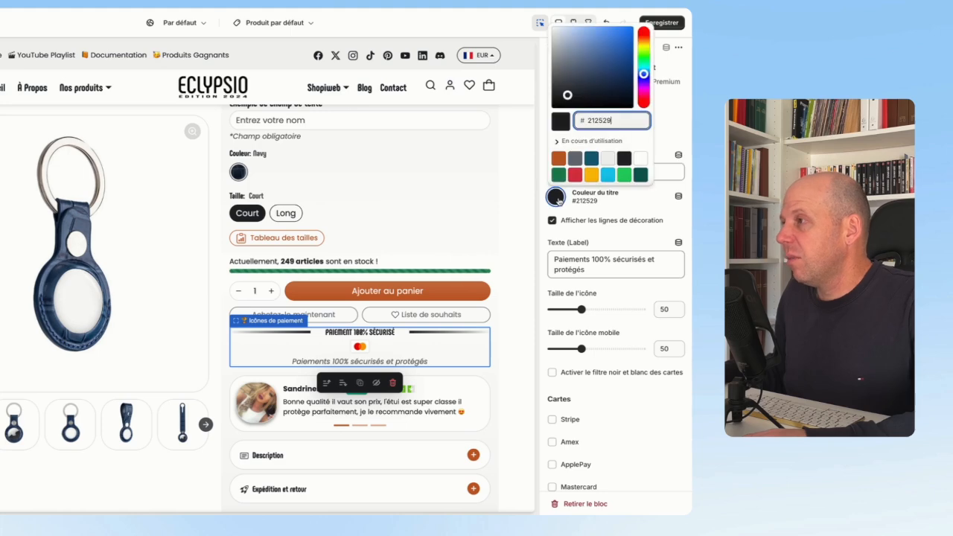
pyautogui.click(557, 158)
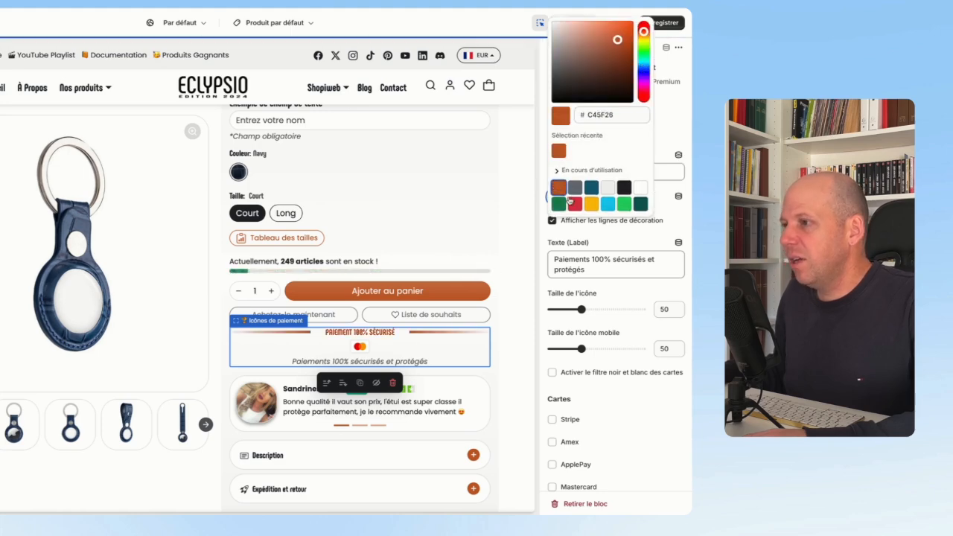
pyautogui.click(624, 187)
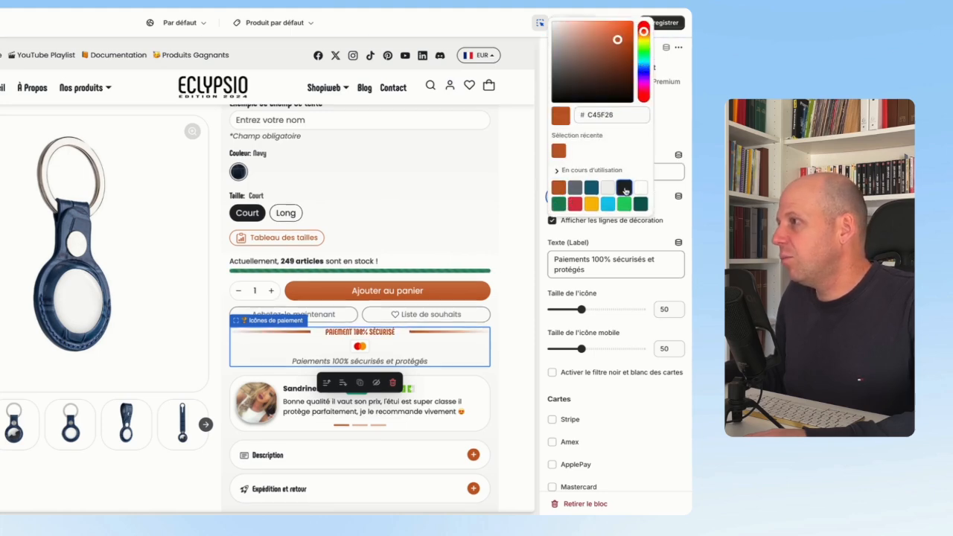
pyautogui.click(669, 192)
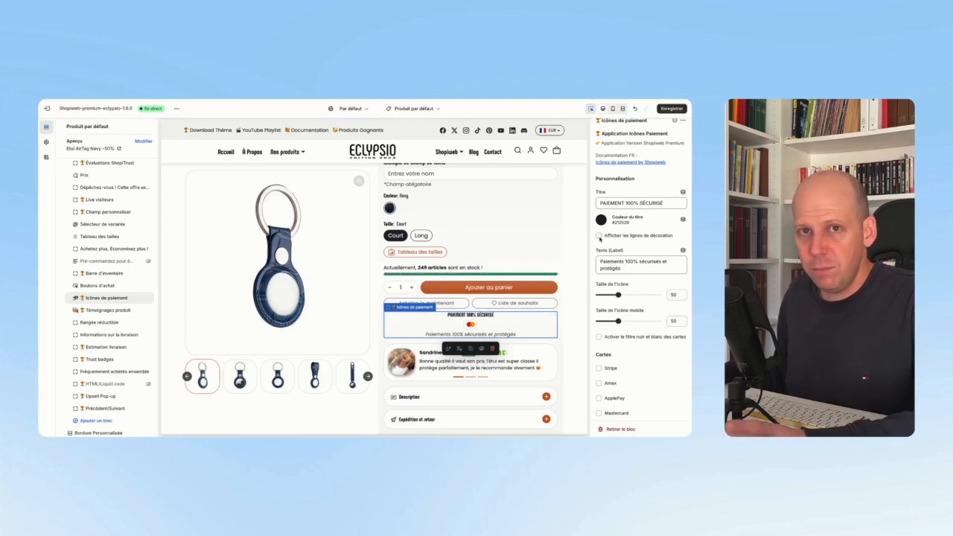
pyautogui.click(600, 237)
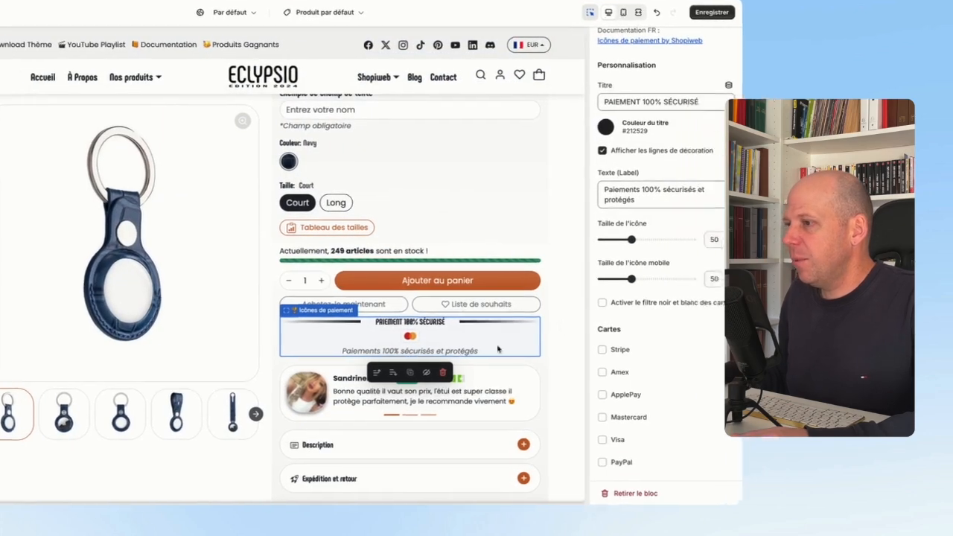
# - Remove "100%" from the payment block's title so it reads "PAIEMENT SÉCURISÉ"
pyautogui.click(650, 199)
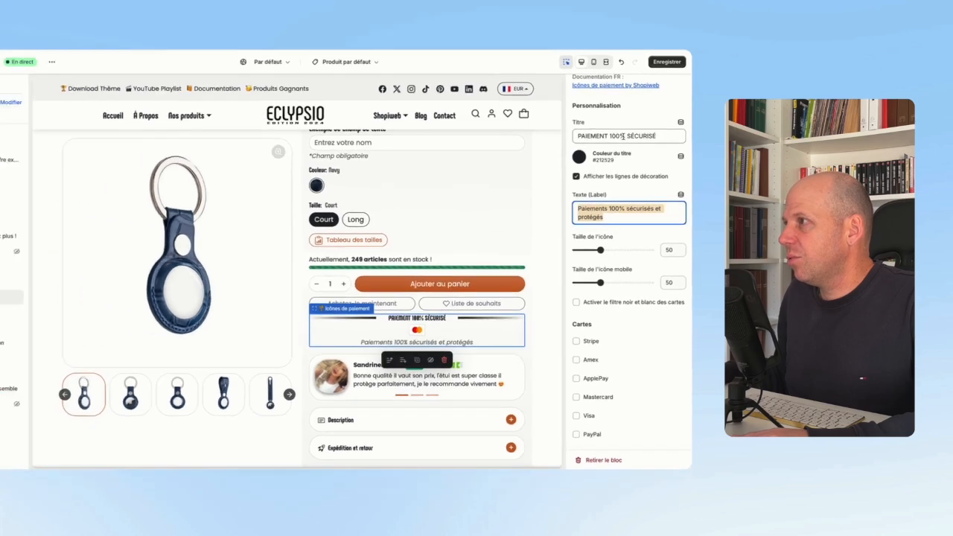
pyautogui.moveTo(612, 101); pyautogui.dragTo(592, 101)
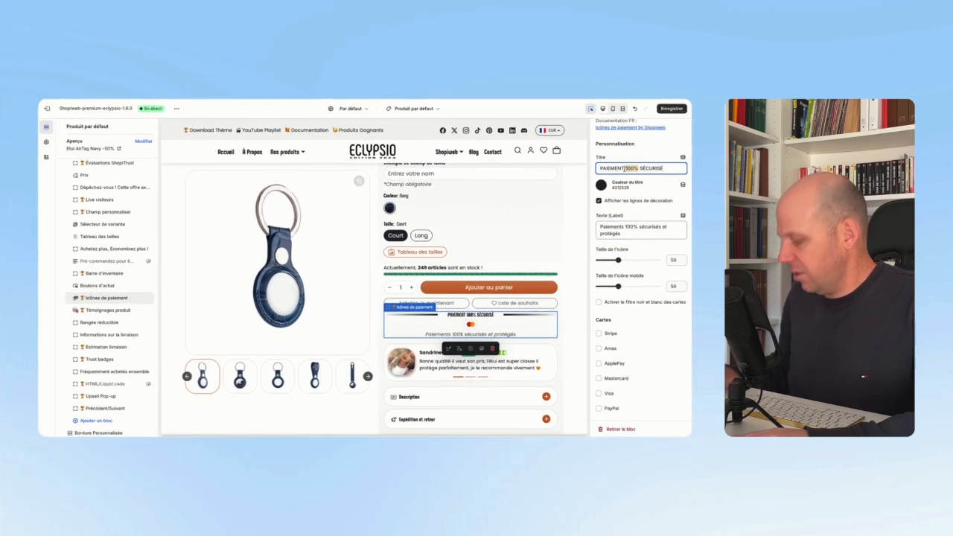
pyautogui.click(624, 234)
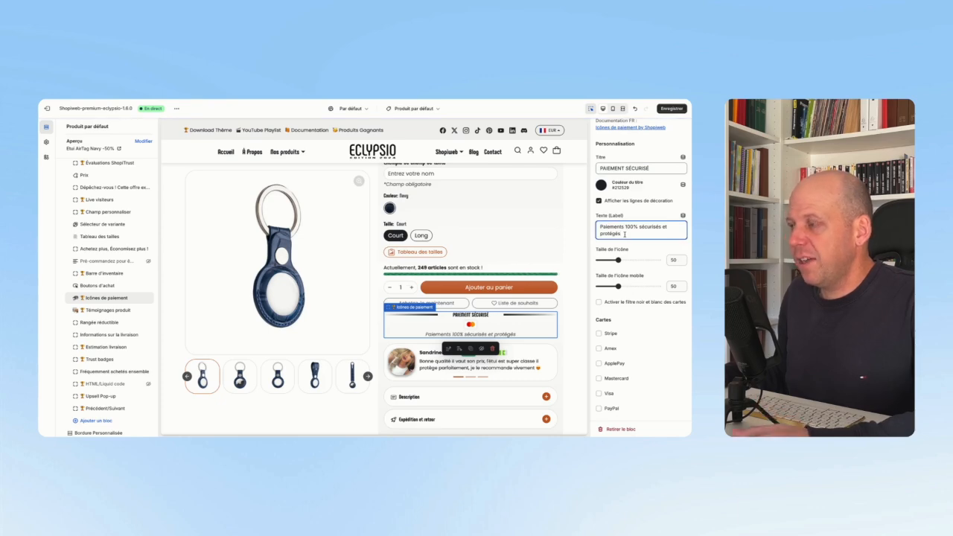
# - Try an icon size of 62 for the payment block and set it back to 50
pyautogui.scroll(-1, 624, 236)
pyautogui.scroll(-1, 618, 254)
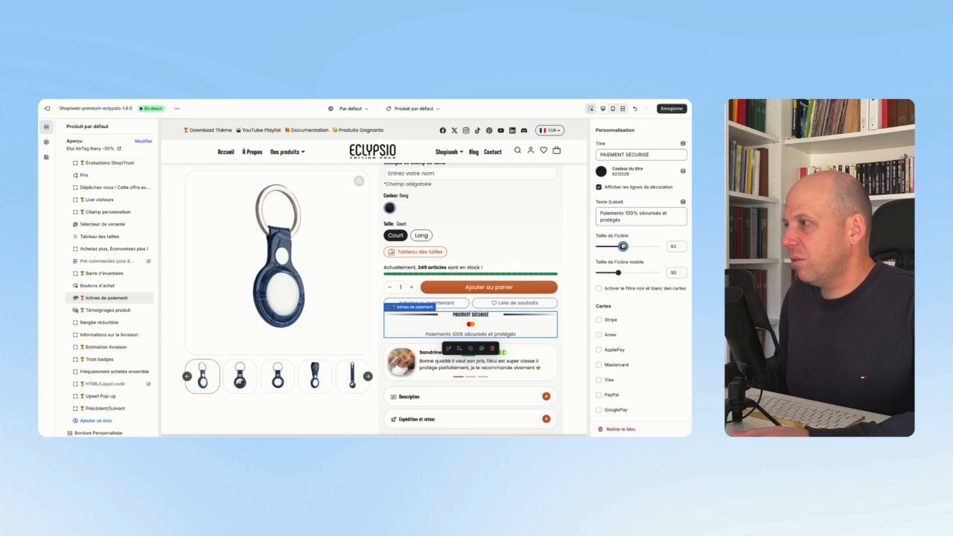
pyautogui.moveTo(624, 246); pyautogui.dragTo(623, 246)
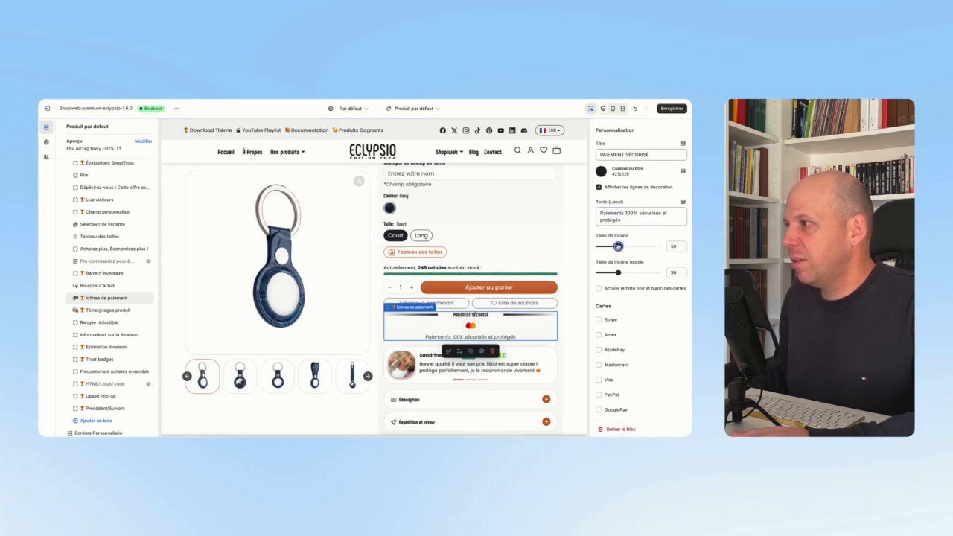
# - Switch the preview to the mobile layout and set the payment block's mobile icon size to 42
pyautogui.scroll(-1, 636, 256)
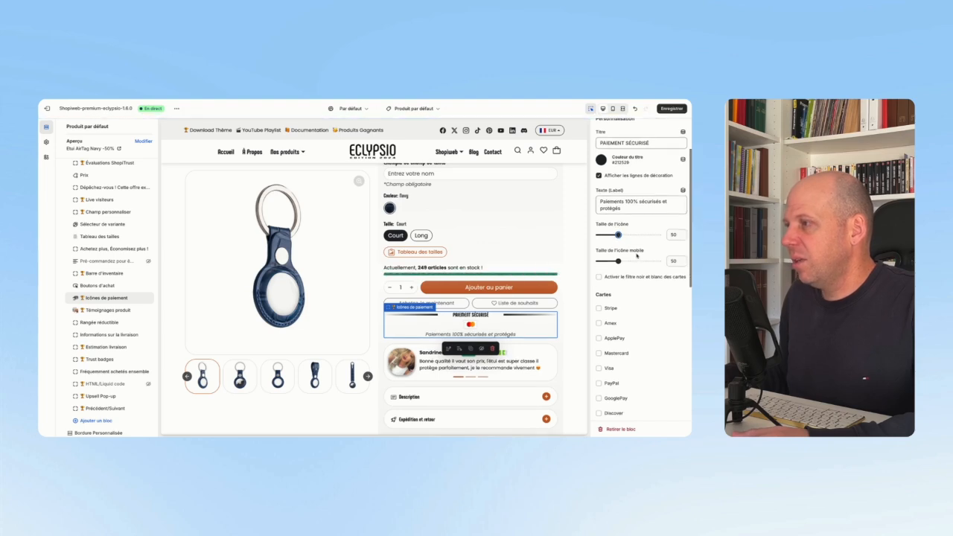
pyautogui.click(603, 108)
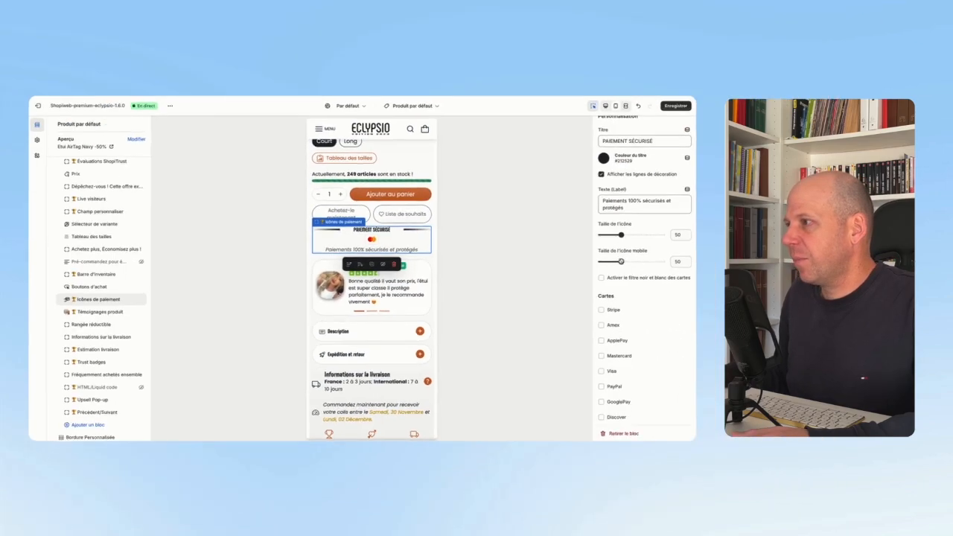
pyautogui.moveTo(621, 261); pyautogui.dragTo(618, 261)
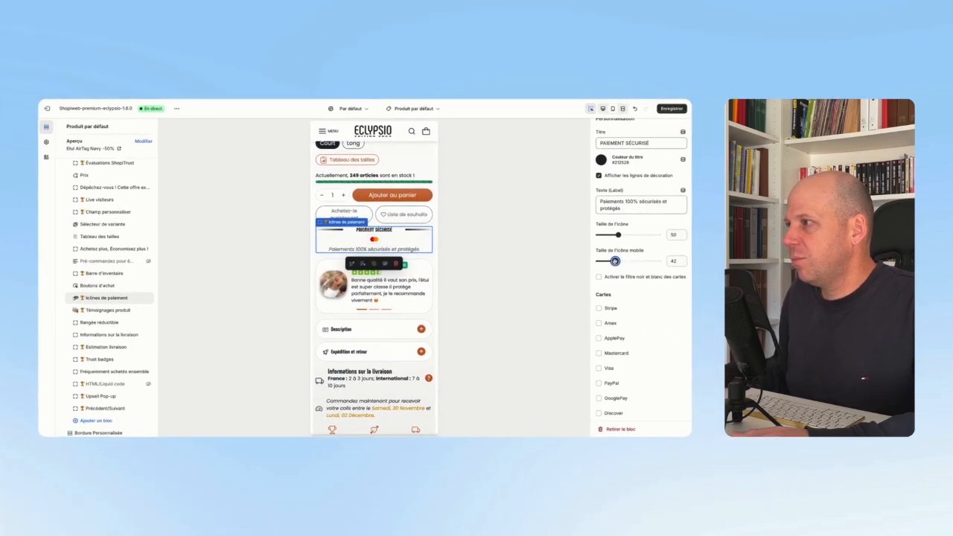
pyautogui.scroll(-7, 390, 253)
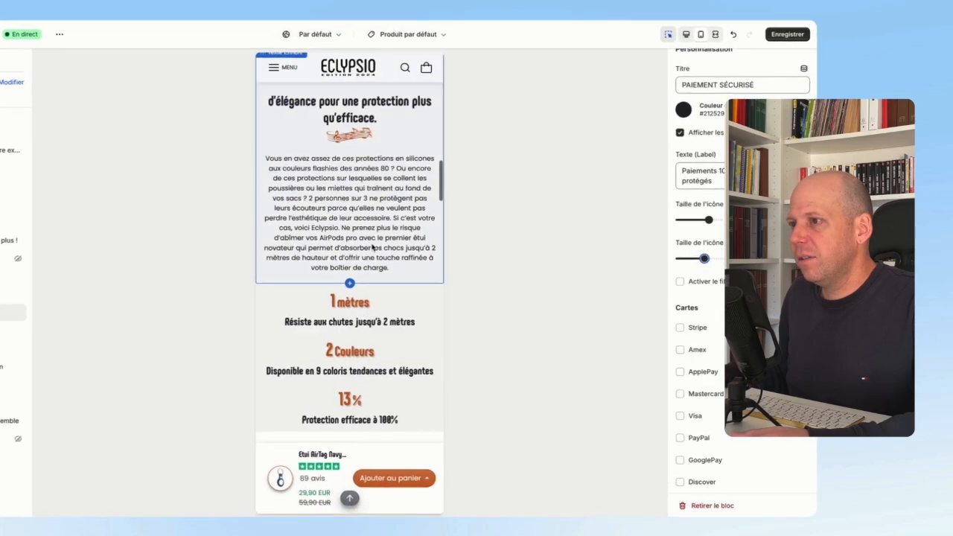
# - Set the payment block's mobile icon size to 50 and return the preview to the desktop layout
pyautogui.scroll(6, 391, 253)
pyautogui.scroll(3, 371, 246)
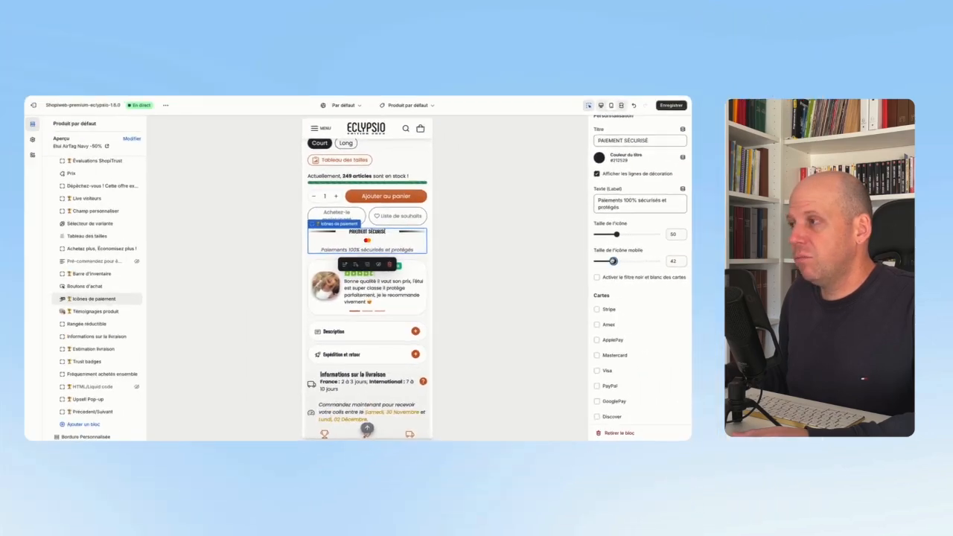
pyautogui.moveTo(592, 261); pyautogui.dragTo(598, 260)
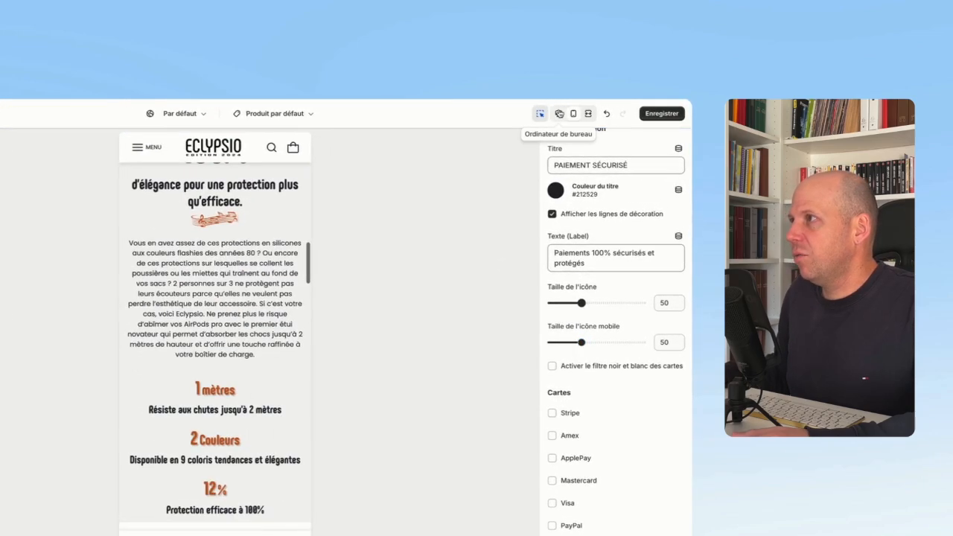
pyautogui.click(594, 109)
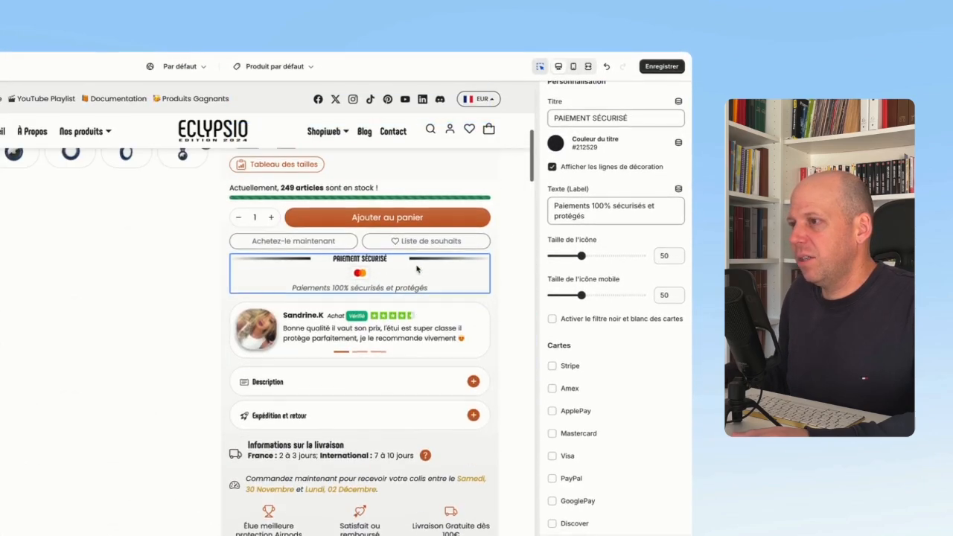
# - Try the black-and-white filter on the payment block's card icon
pyautogui.scroll(-2, 630, 268)
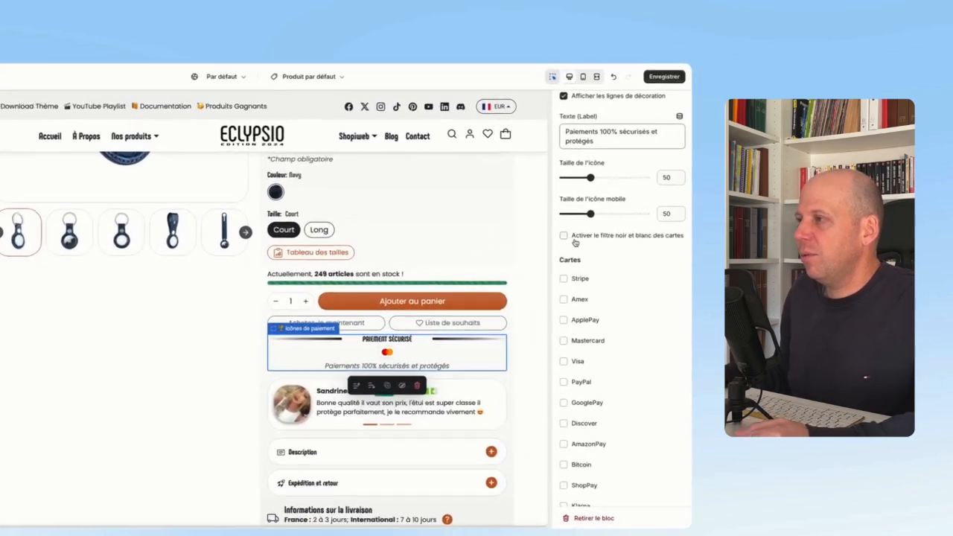
pyautogui.click(599, 224)
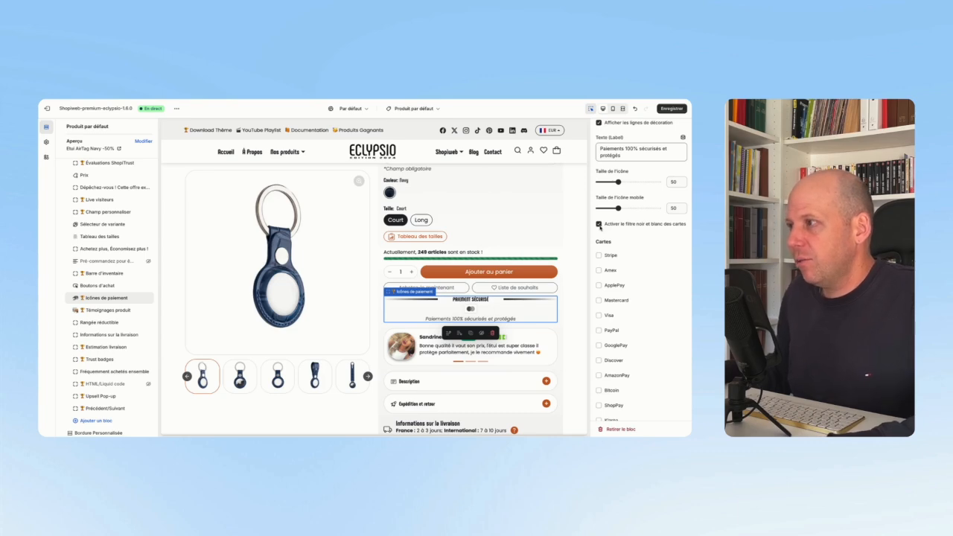
# - Review the payment block's available card options, custom SVG icon code field and spacing settings
pyautogui.scroll(-2, 607, 227)
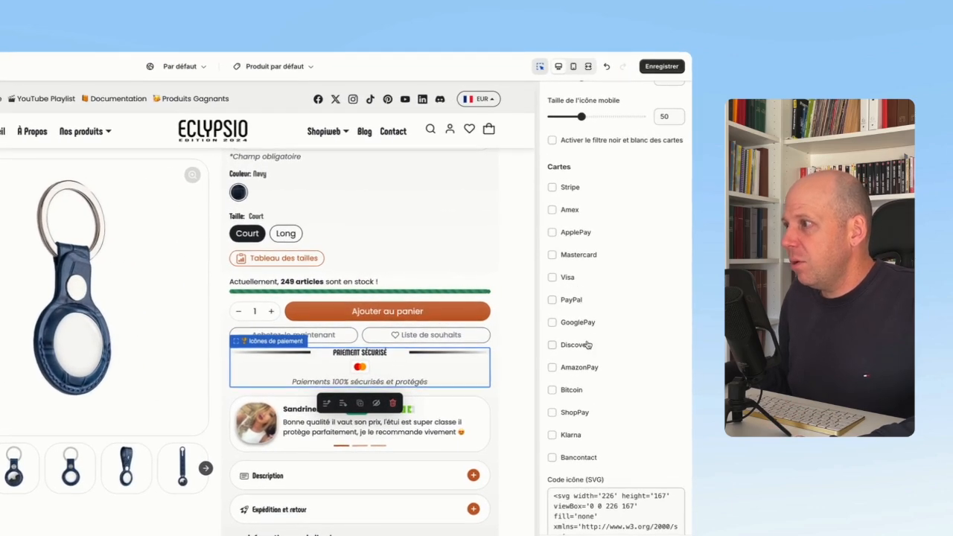
pyautogui.scroll(-2, 587, 345)
pyautogui.scroll(-2, 598, 328)
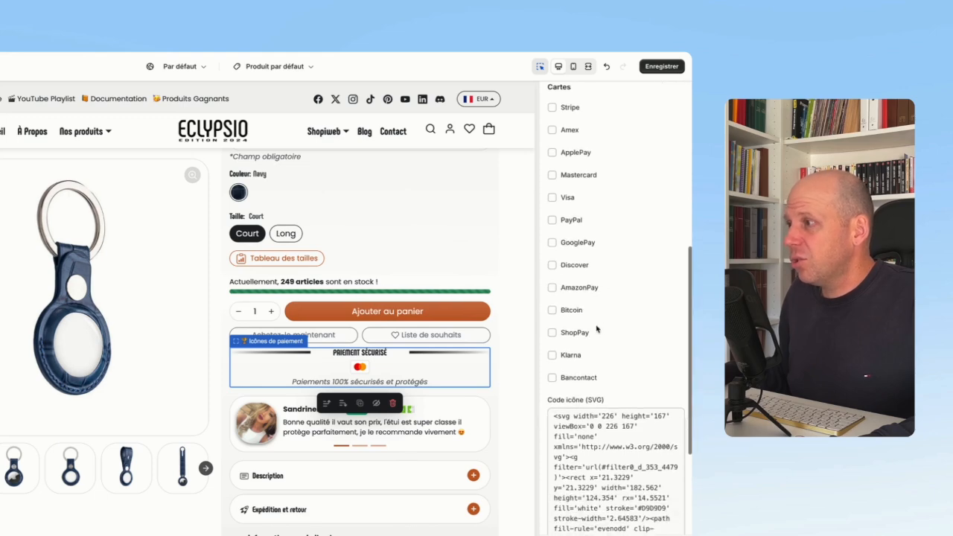
pyautogui.scroll(-8, 584, 355)
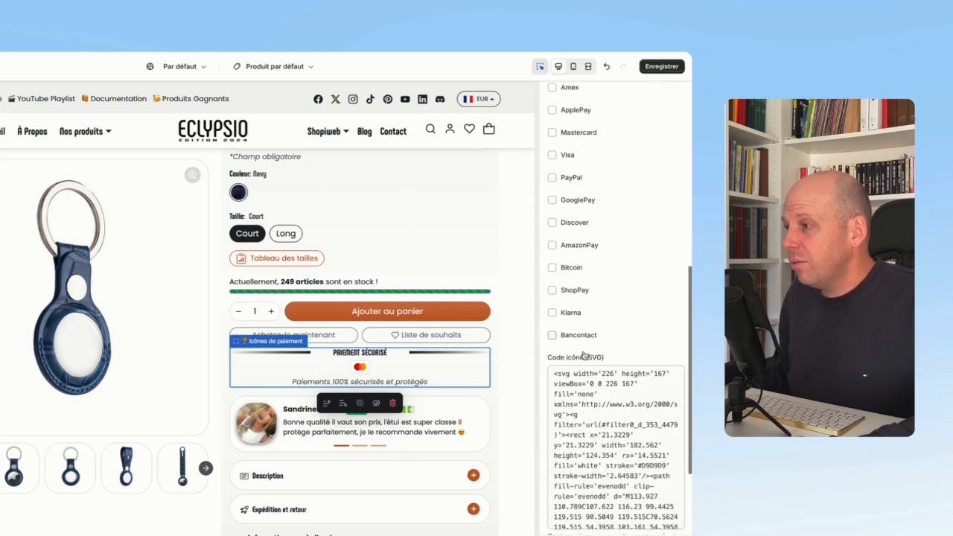
pyautogui.scroll(-1, 629, 293)
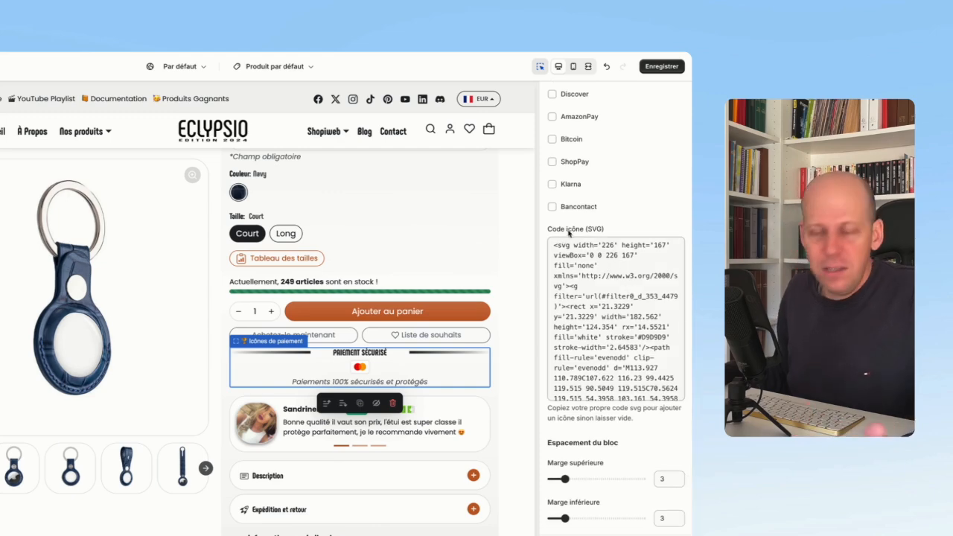
pyautogui.scroll(15, 577, 216)
pyautogui.scroll(-7, 591, 240)
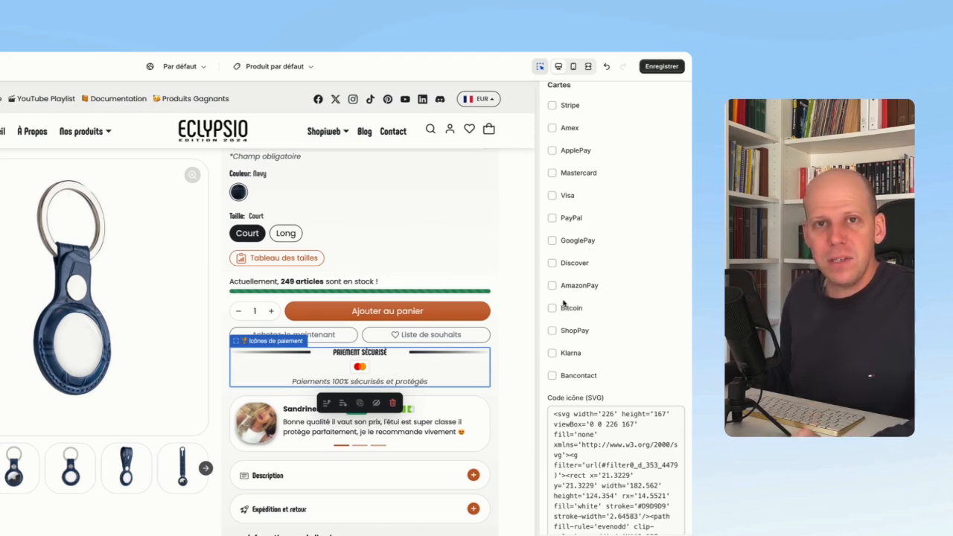
pyautogui.scroll(-12, 571, 306)
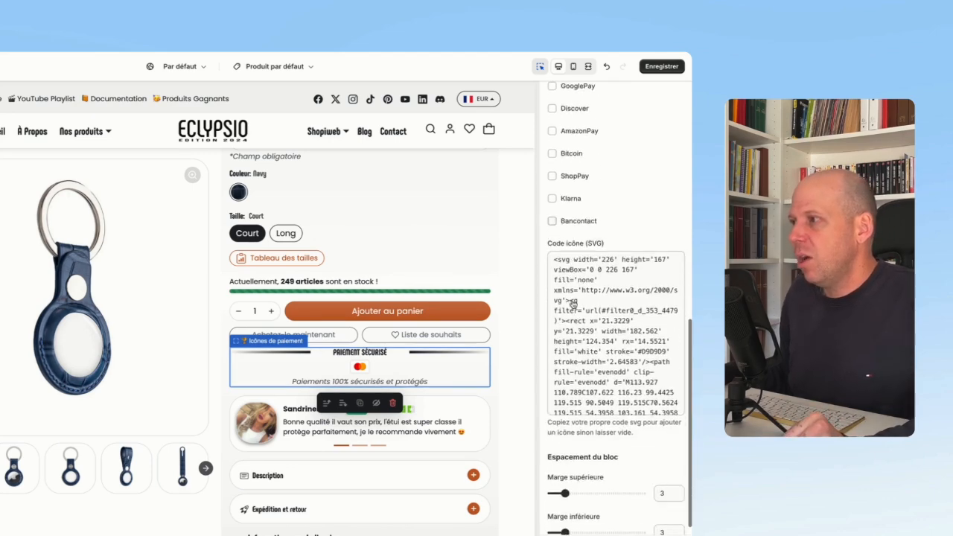
# - Look through the payment block's custom SVG icon code and delete all of it
pyautogui.click(596, 289)
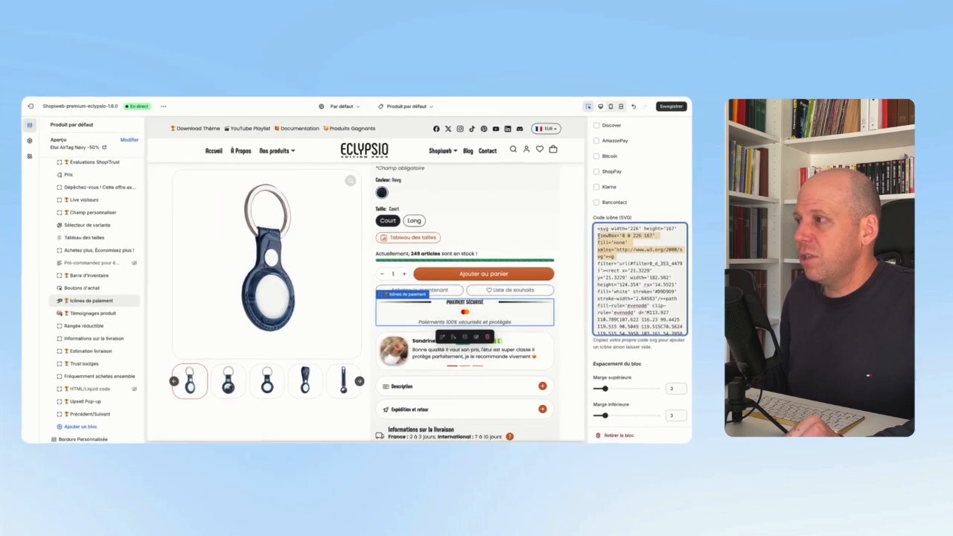
pyautogui.scroll(-10, 645, 283)
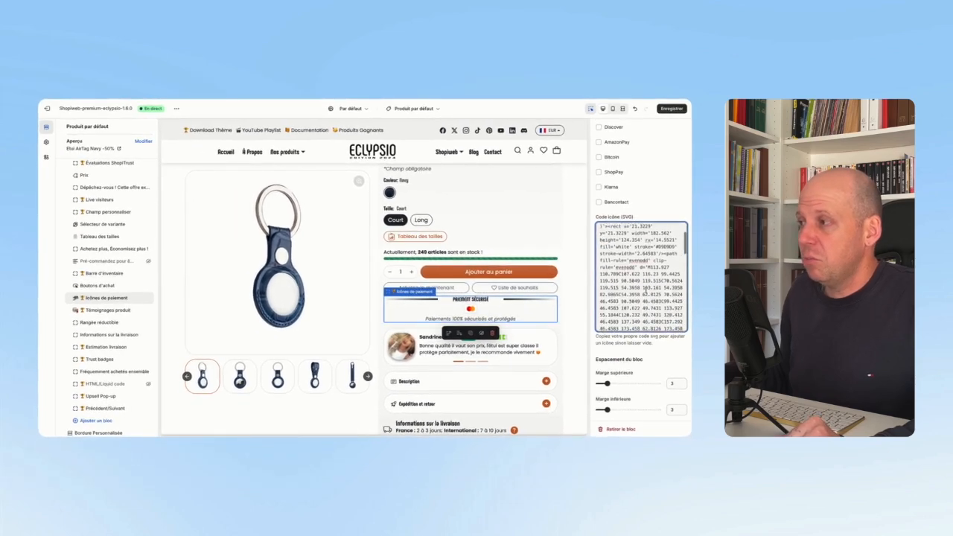
pyautogui.scroll(1, 644, 290)
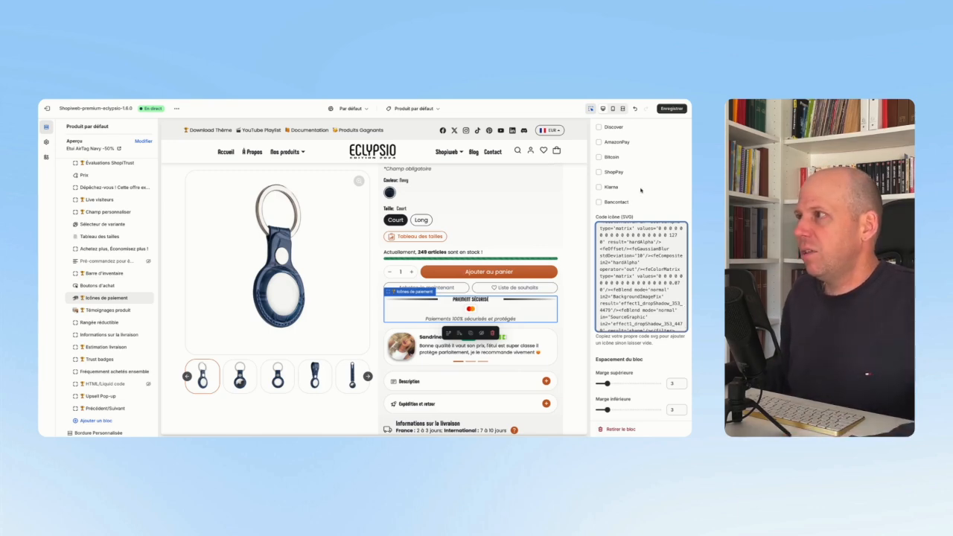
pyautogui.scroll(-1, 638, 320)
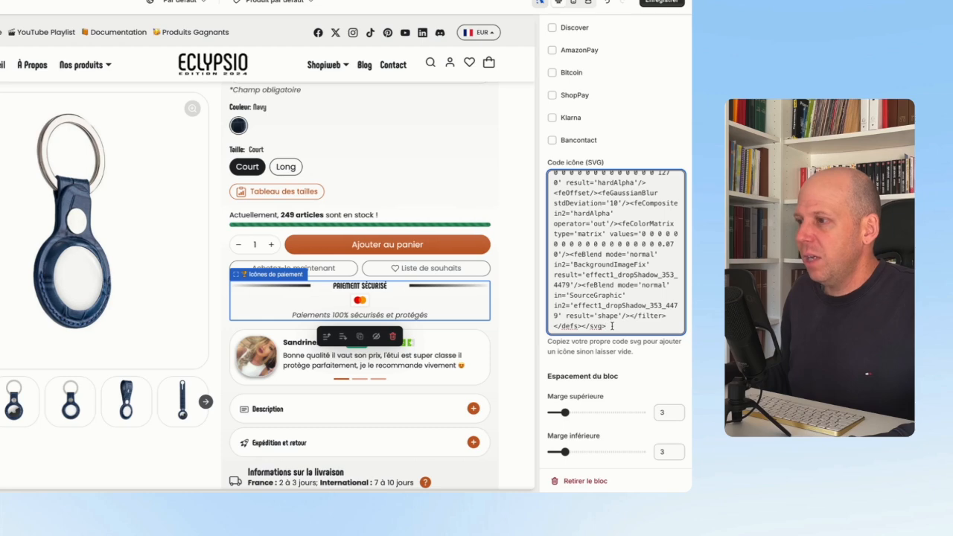
pyautogui.scroll(3, 620, 170)
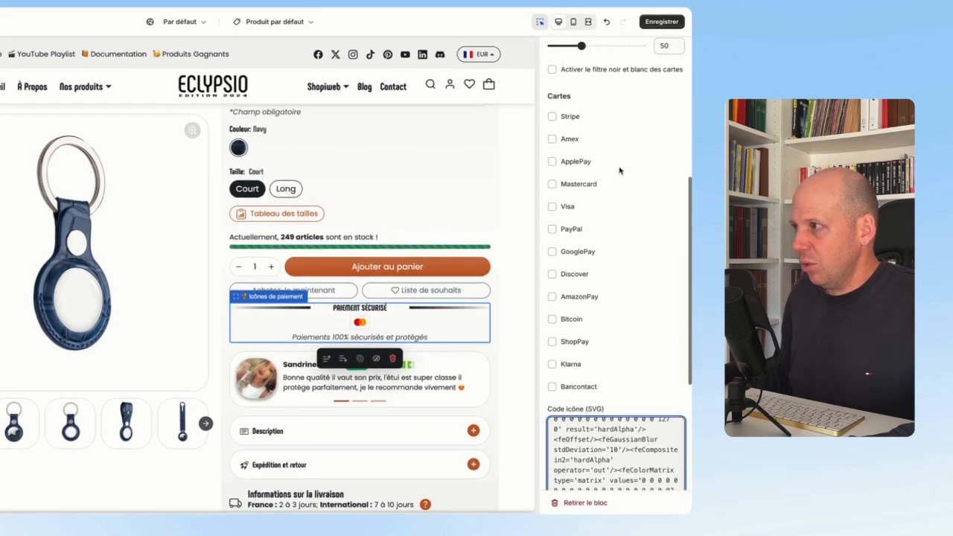
pyautogui.scroll(1, 620, 170)
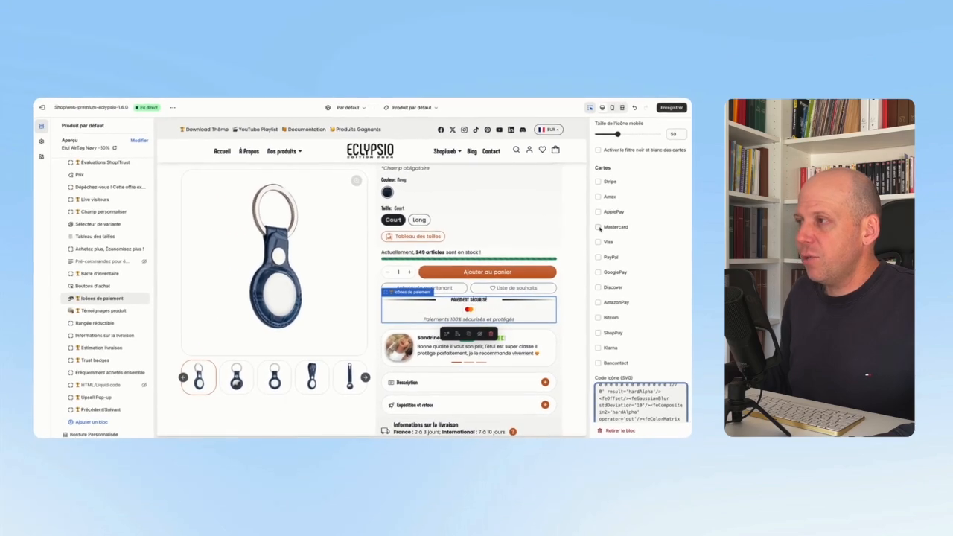
pyautogui.scroll(-5, 596, 246)
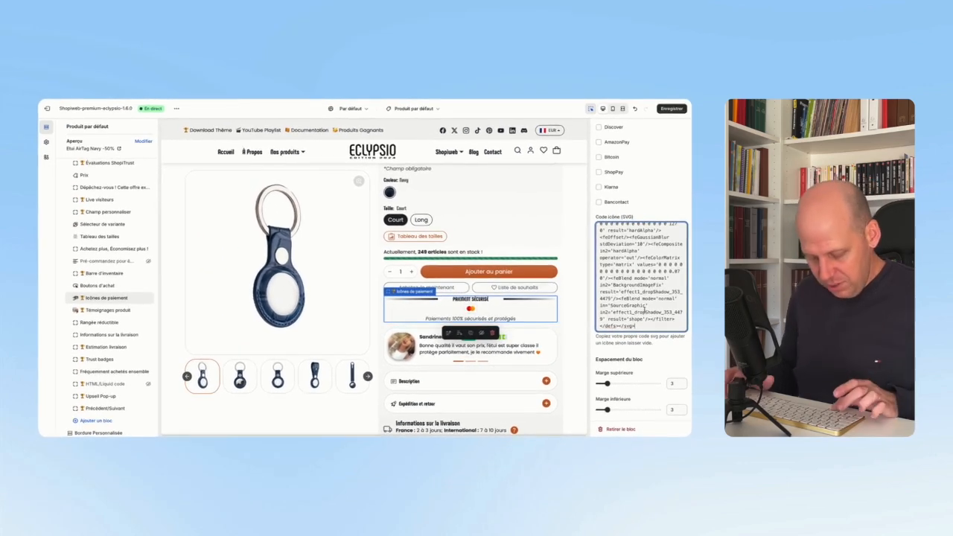
pyautogui.hotkey('ctrl', 'a')
pyautogui.press('BackSpace')
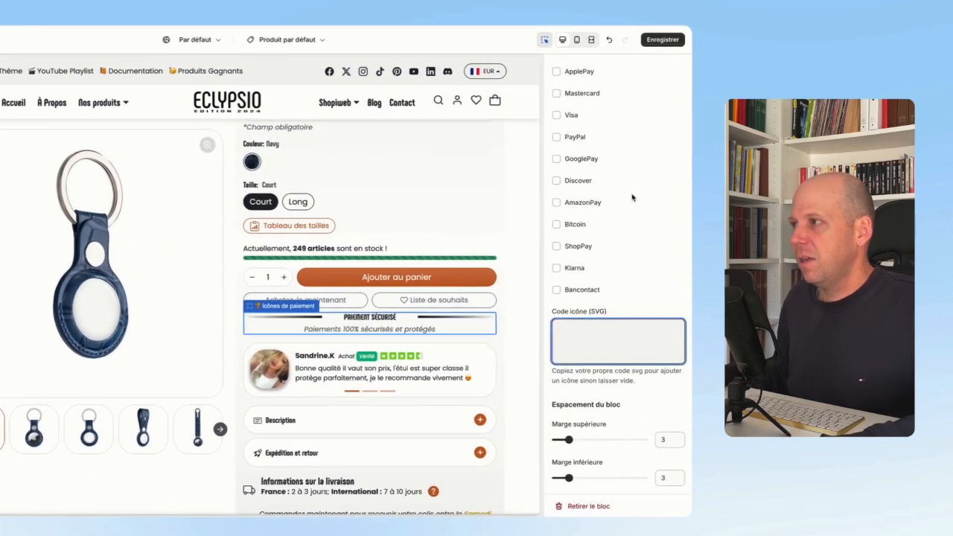
pyautogui.click(571, 332)
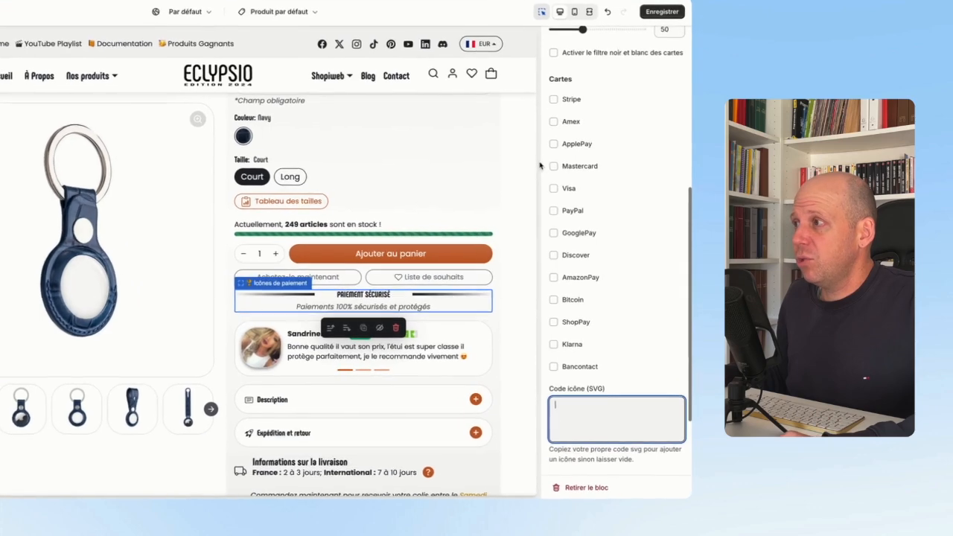
# - Enable the Mastercard, Visa, PayPal and Stripe icons in the payment block
pyautogui.click(599, 243)
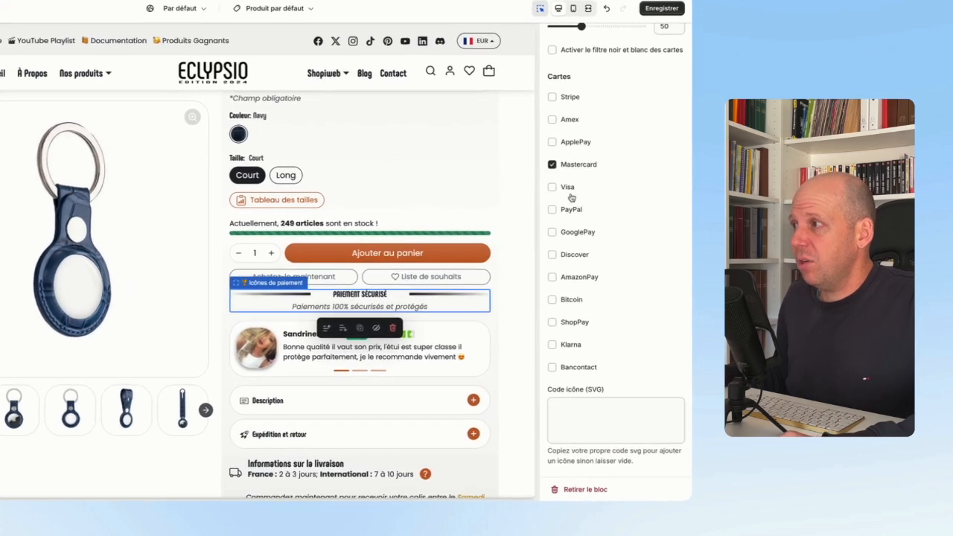
pyautogui.click(552, 187)
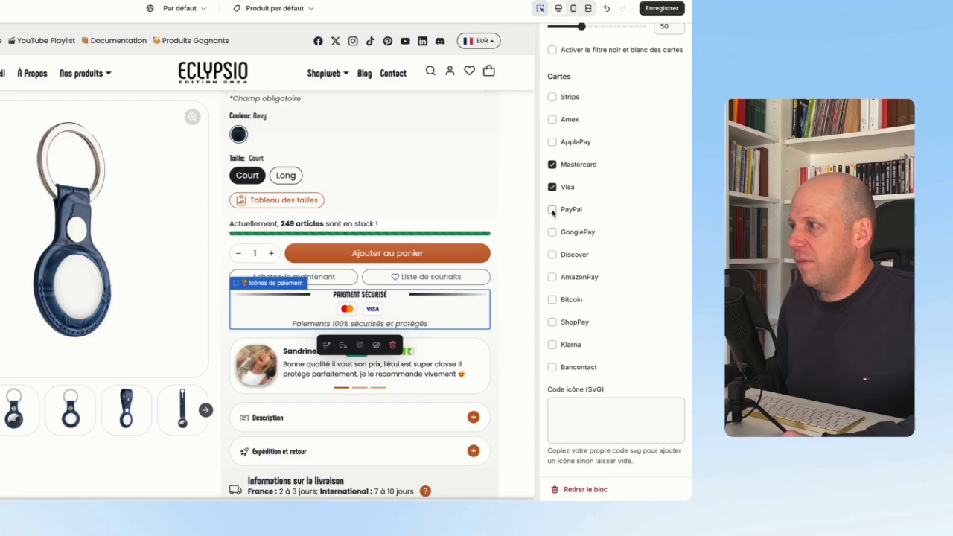
pyautogui.click(552, 210)
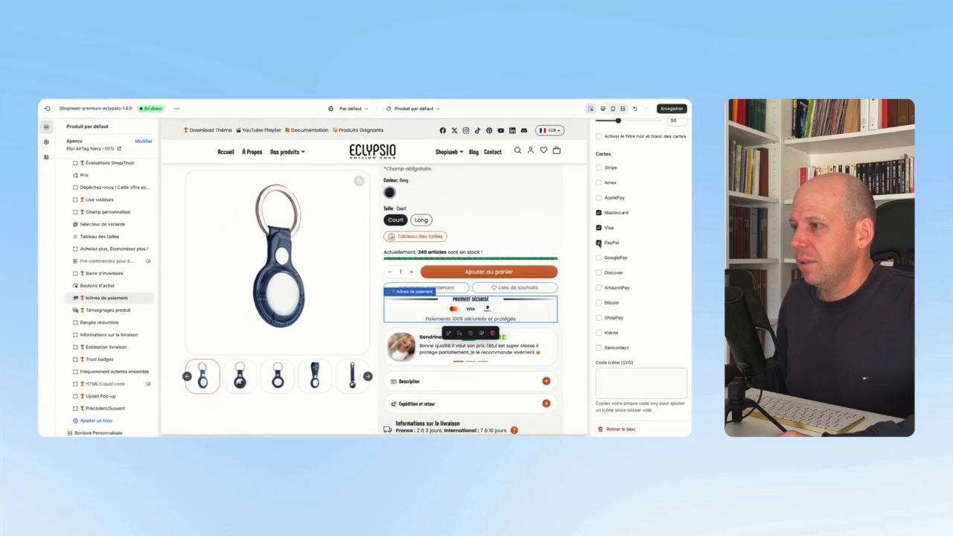
pyautogui.scroll(1, 607, 243)
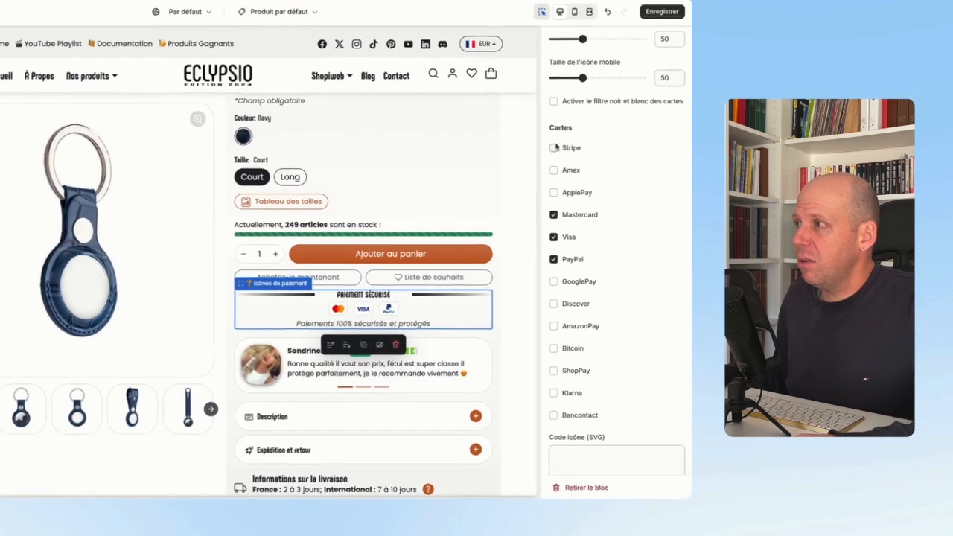
pyautogui.click(598, 200)
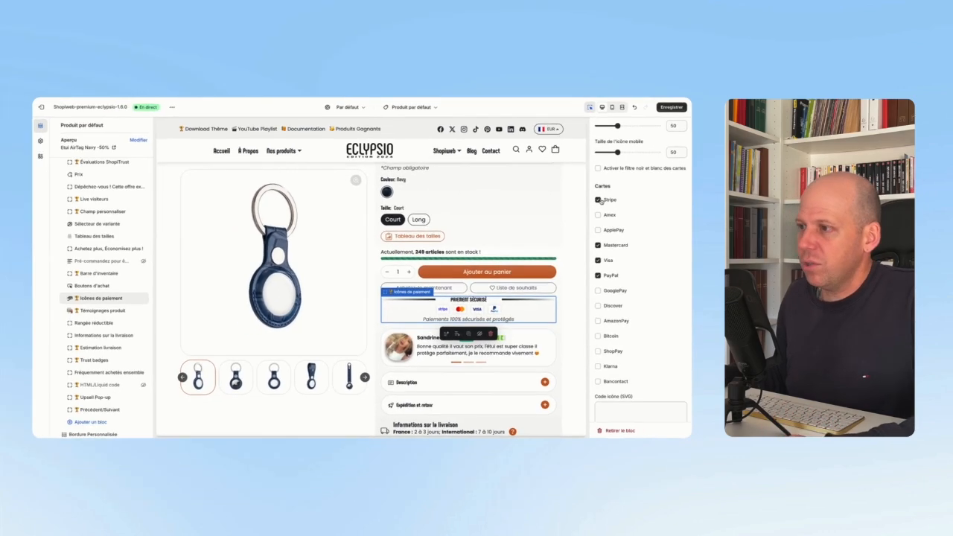
# - Test the black-and-white filter on the Stripe, Mastercard, Visa and PayPal icons
pyautogui.scroll(-2, 613, 214)
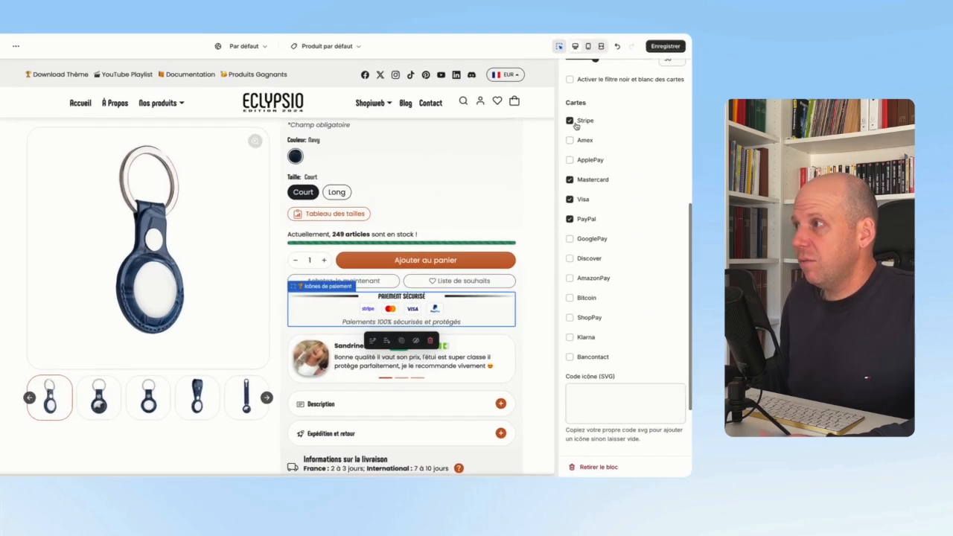
pyautogui.scroll(2, 611, 192)
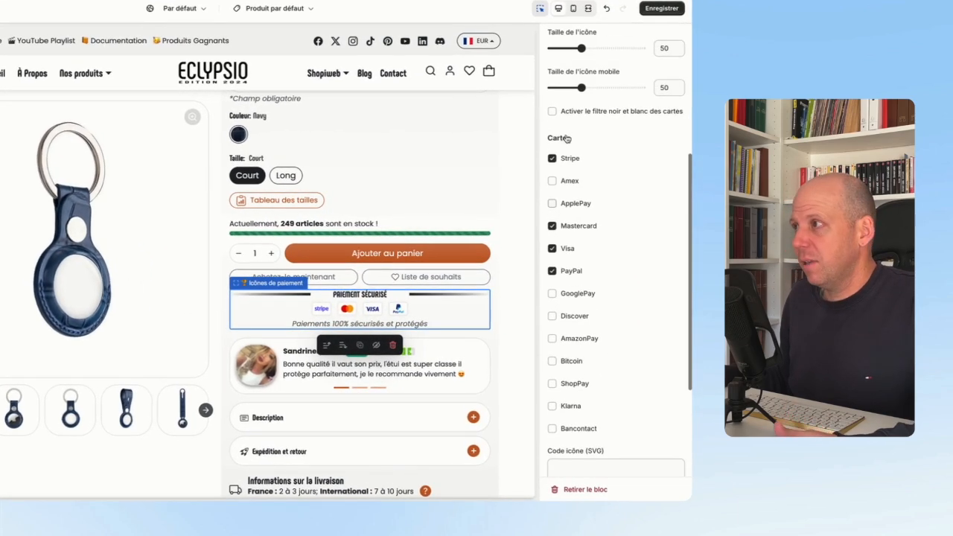
pyautogui.click(553, 111)
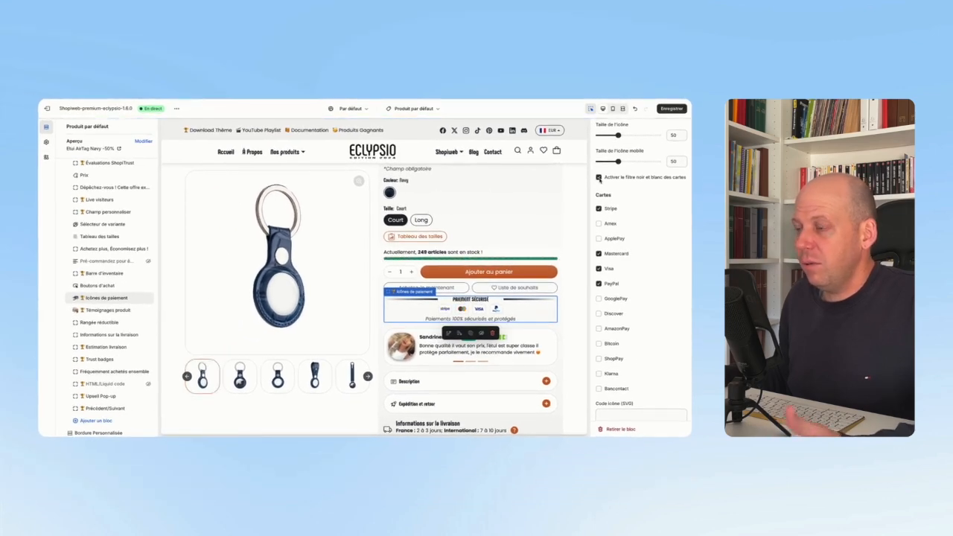
# - Set the payment block's top margin to 5, check the spacing below the purchase buttons, and save the page
pyautogui.scroll(-3, 630, 210)
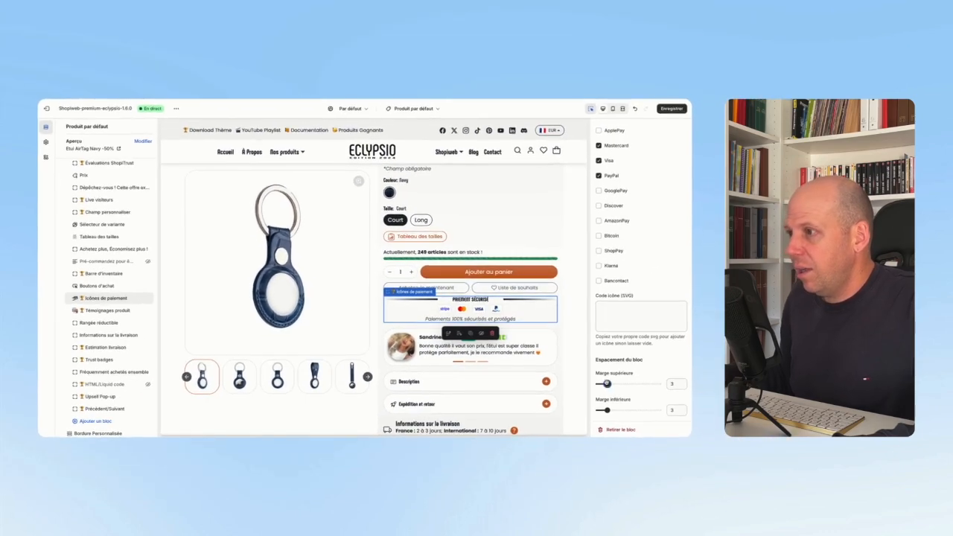
pyautogui.moveTo(607, 384); pyautogui.dragTo(619, 384)
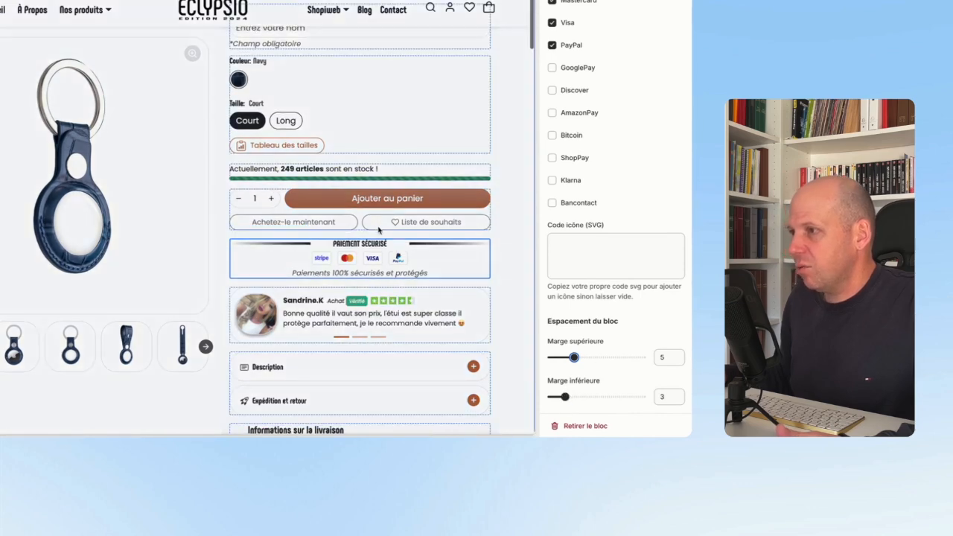
pyautogui.scroll(1, 479, 250)
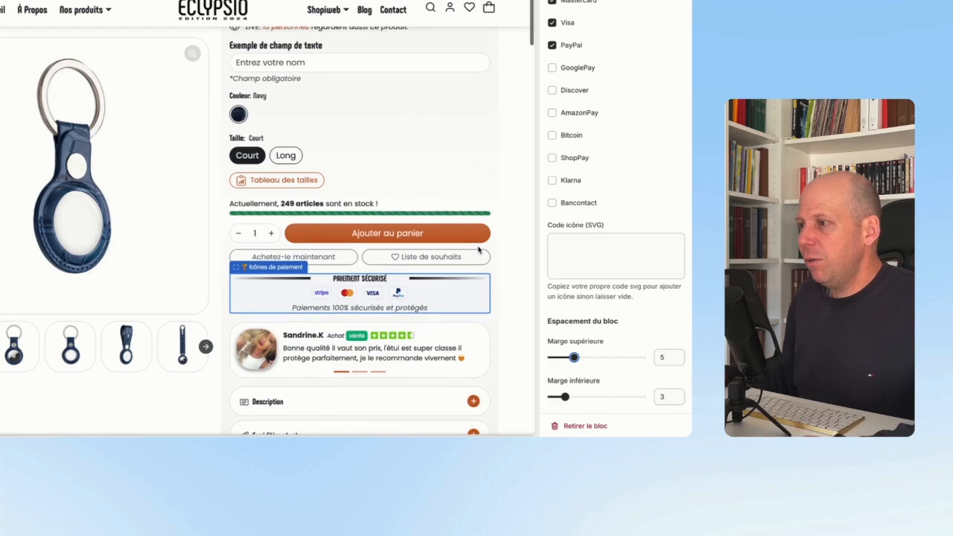
pyautogui.click(652, 113)
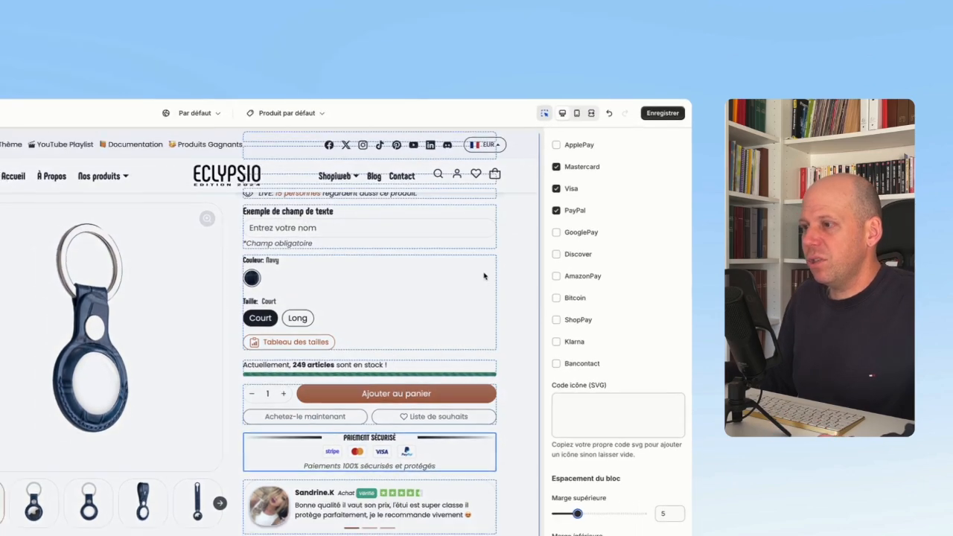